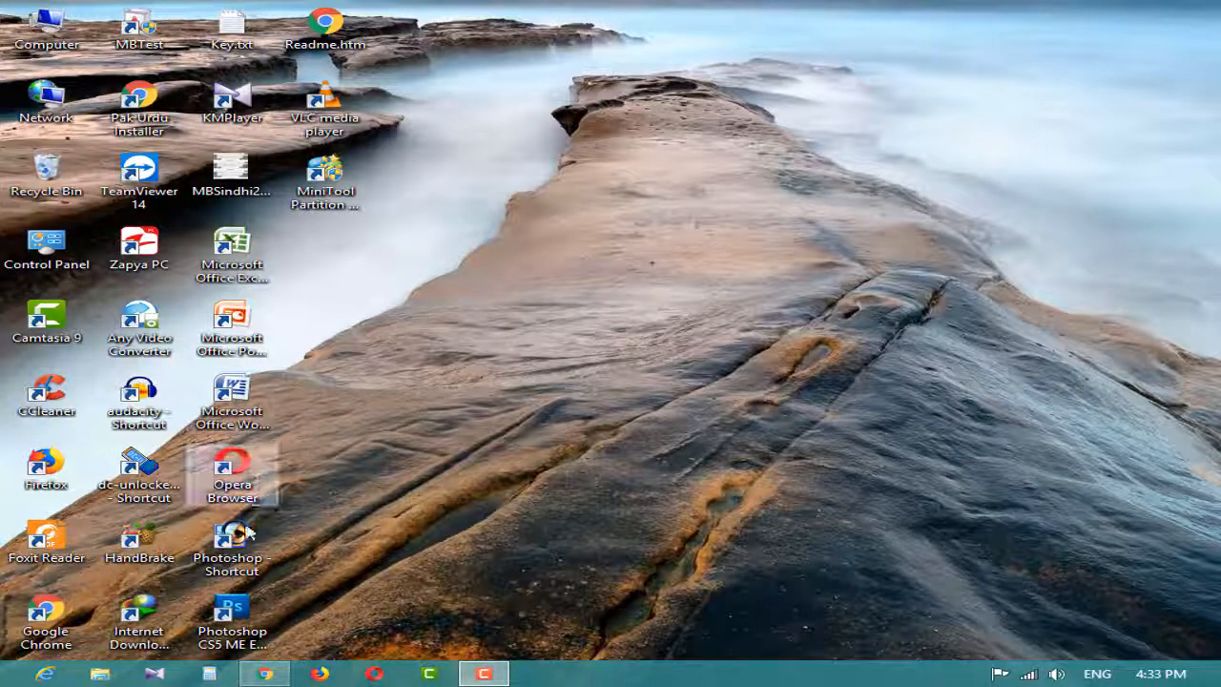
Switch to Chrome and look through the uploaded videos on the Largest Urdu Tutorial YouTube channel.
click(265, 673)
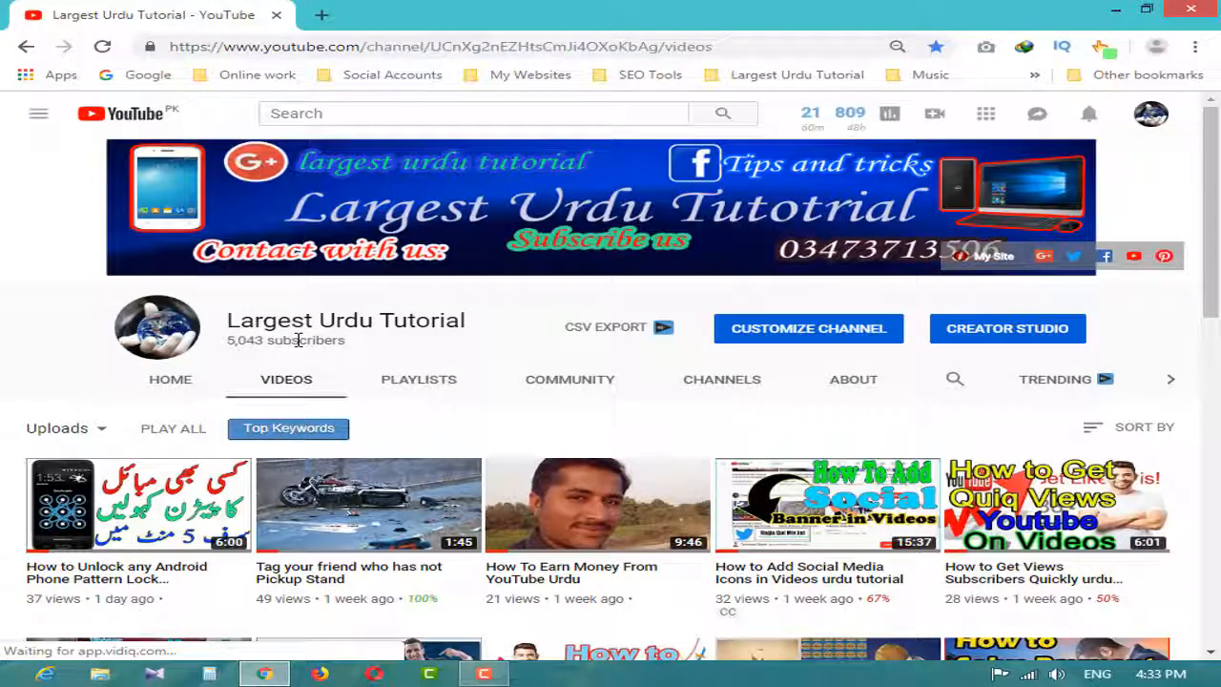
key(ctrl+d)
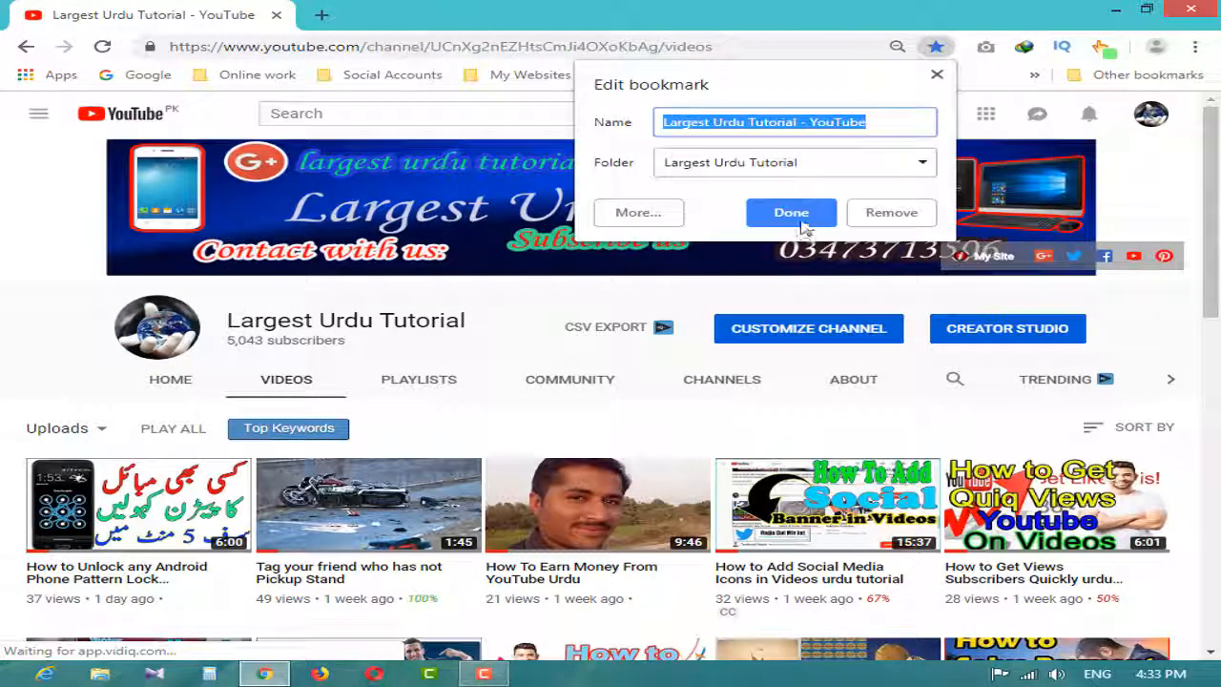
click(940, 76)
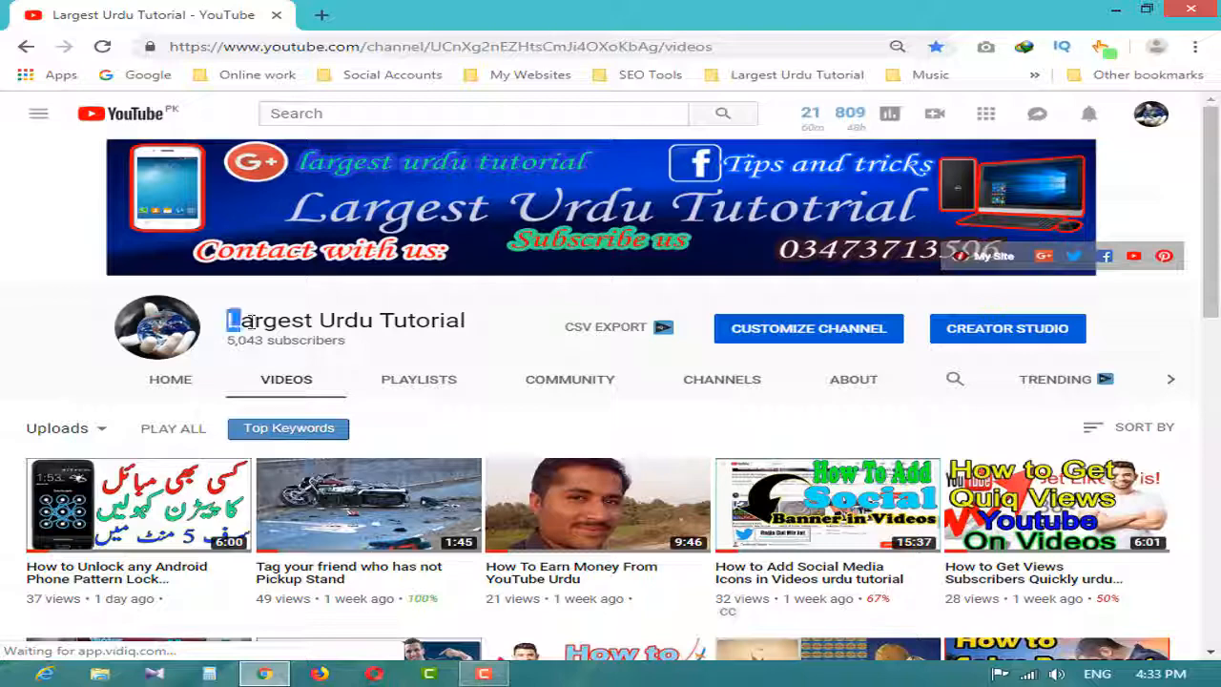
drag(251, 322, 470, 331)
click(480, 333)
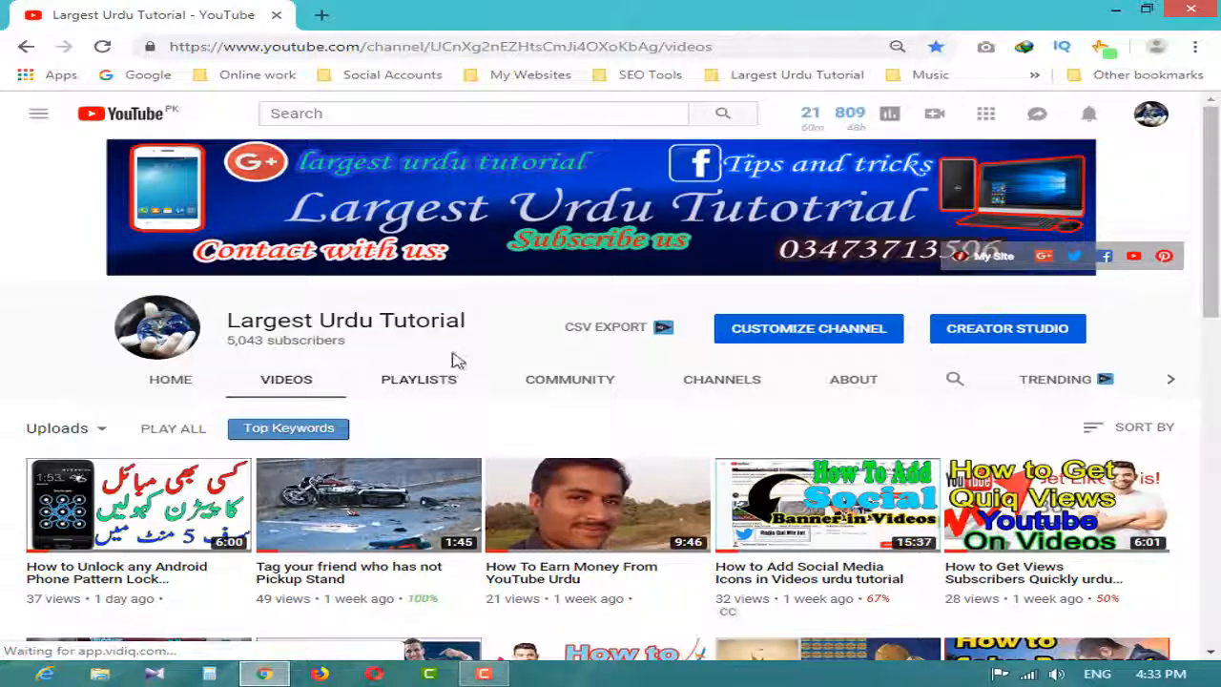
scroll(454, 360, down, 2)
scroll(444, 391, up, 2)
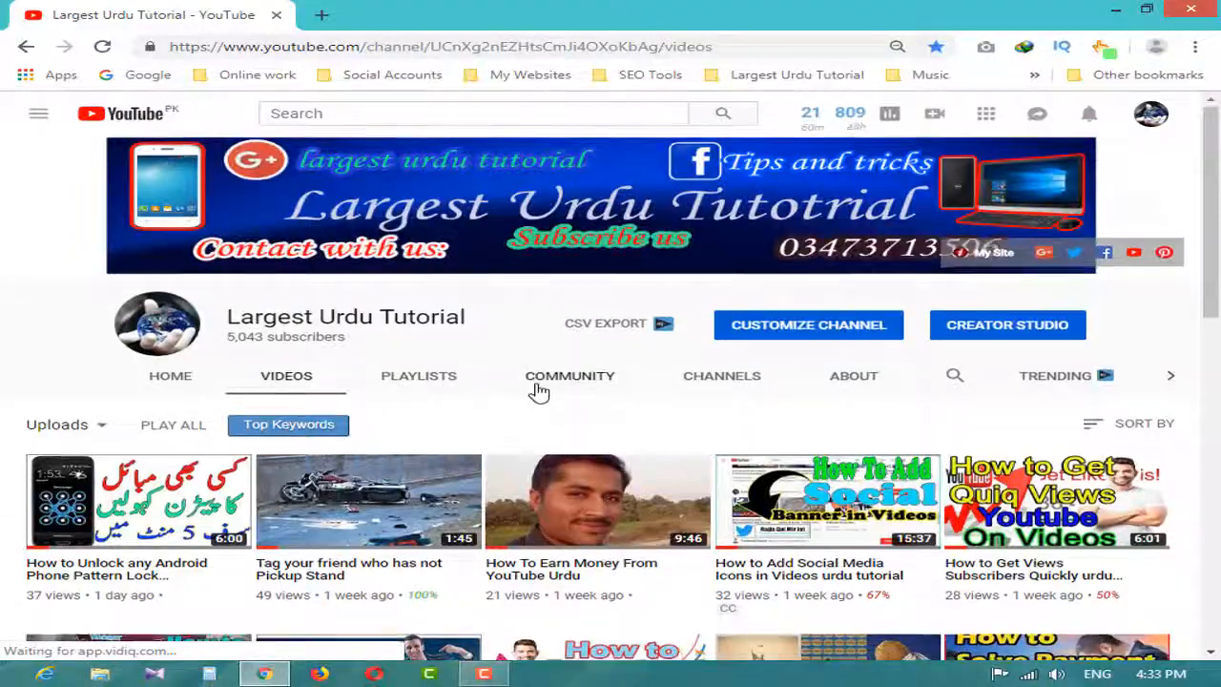
scroll(539, 391, down, 7)
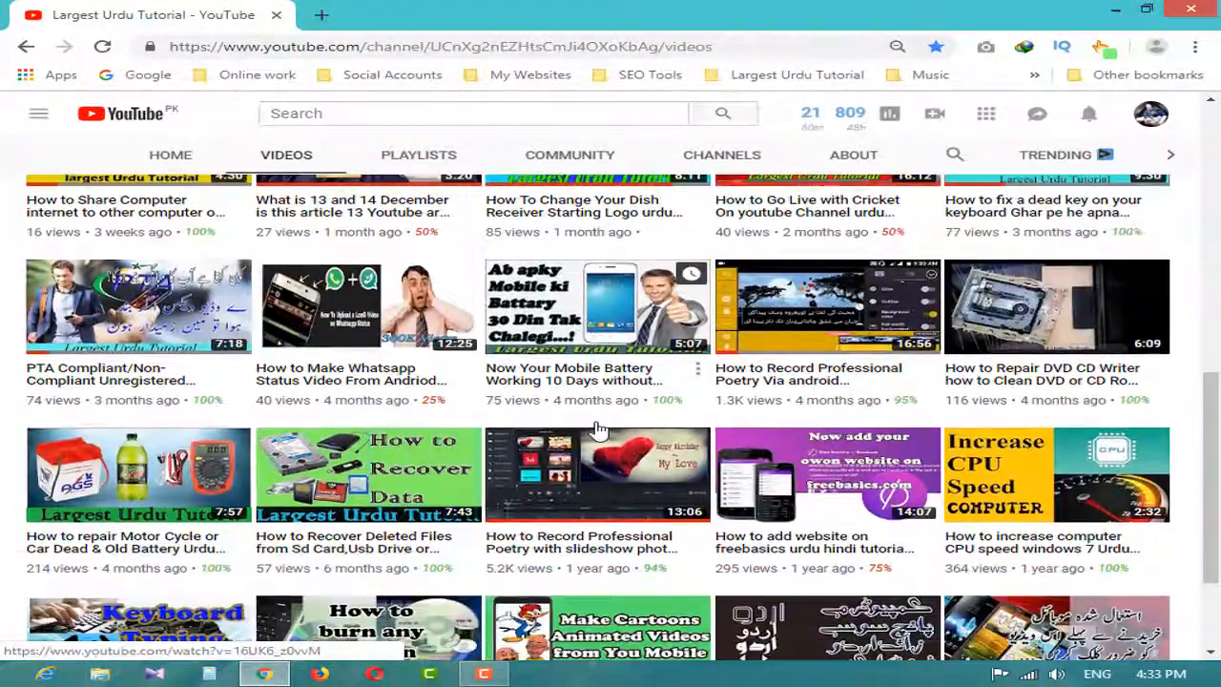
scroll(598, 429, down, 1)
scroll(600, 419, up, 6)
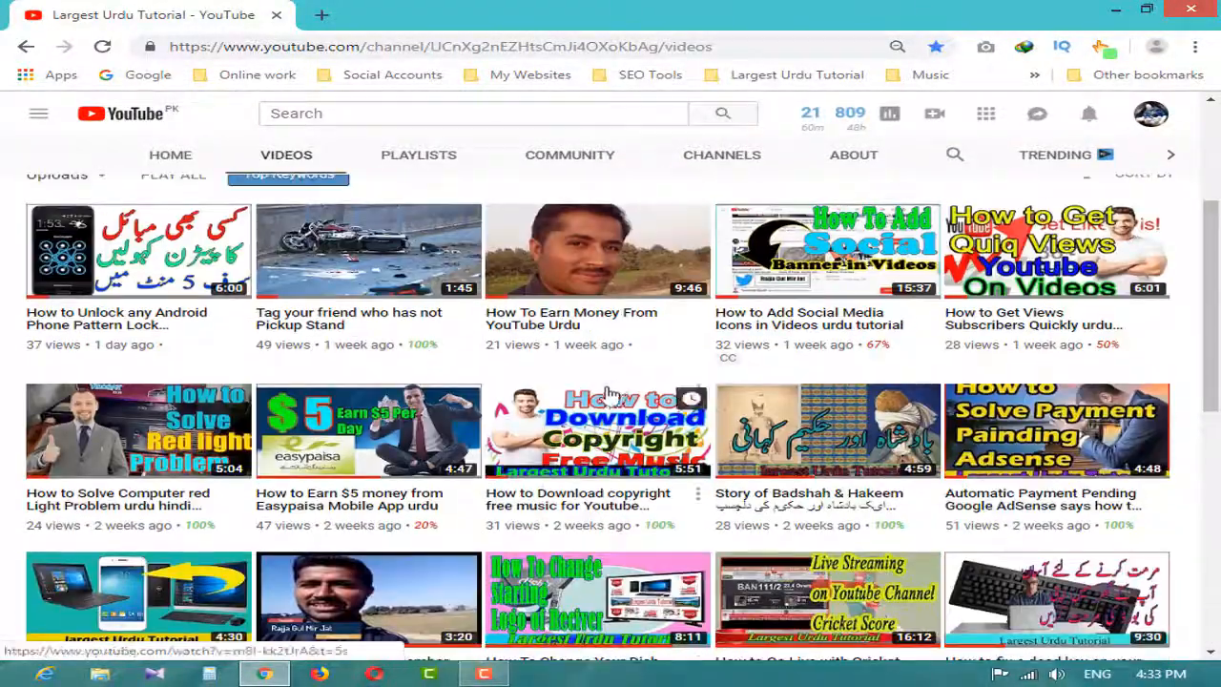
scroll(610, 394, up, 4)
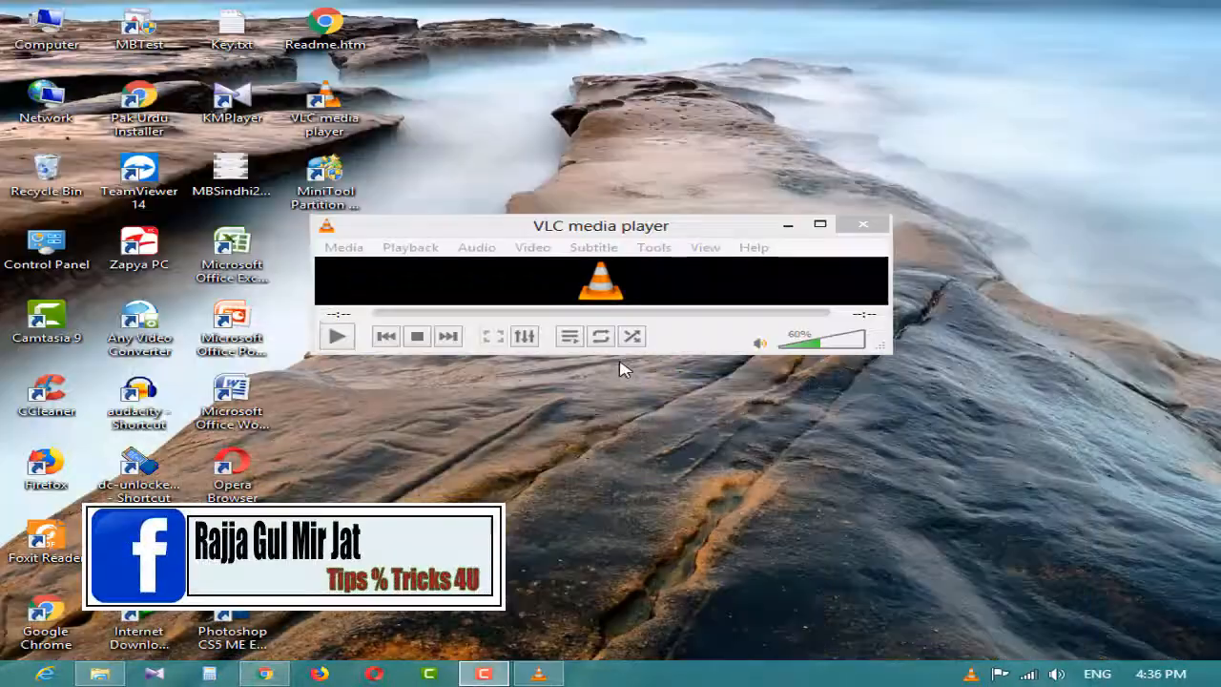
Play the tuhinji_deed_ja_dee... track from the Music library in VLC at 85% volume and pause it after about 5 seconds.
click(621, 227)
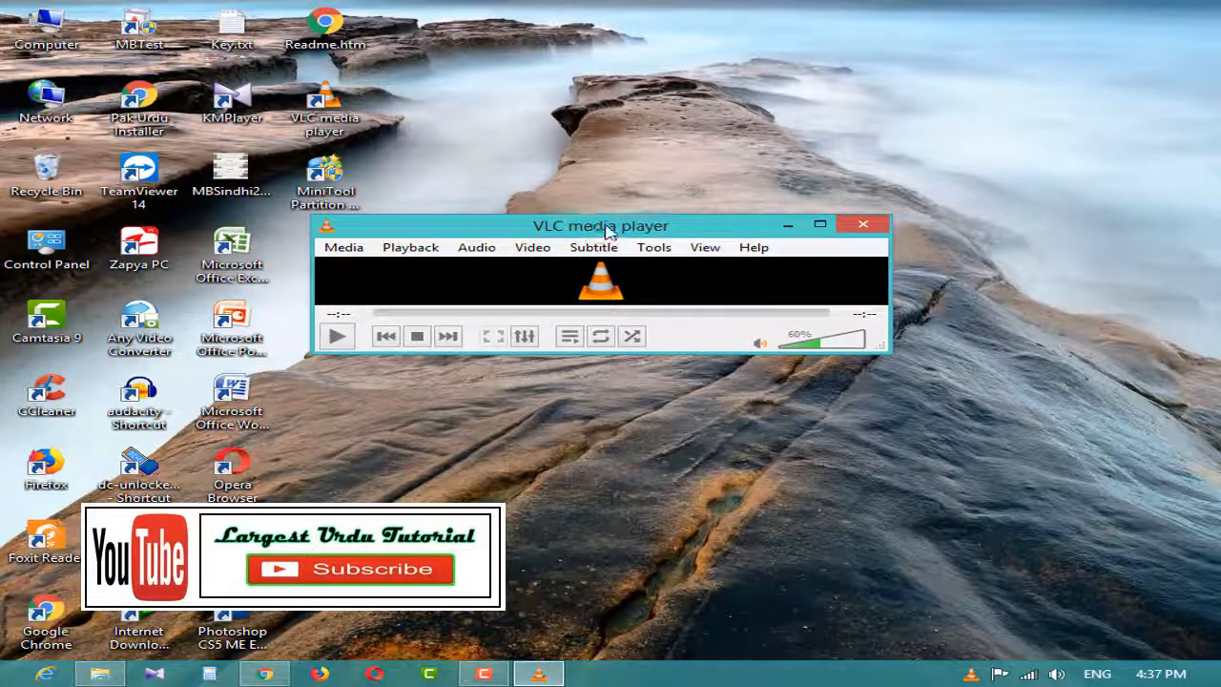
drag(603, 229, 570, 222)
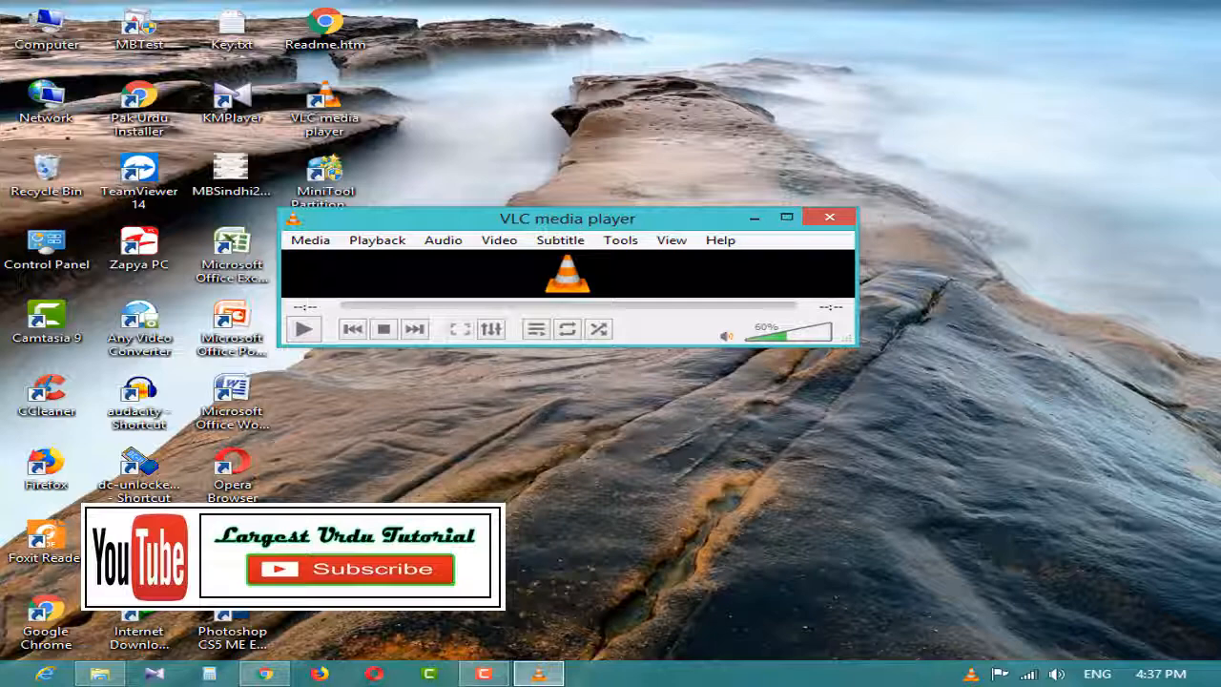
click(99, 673)
drag(742, 56, 1195, 387)
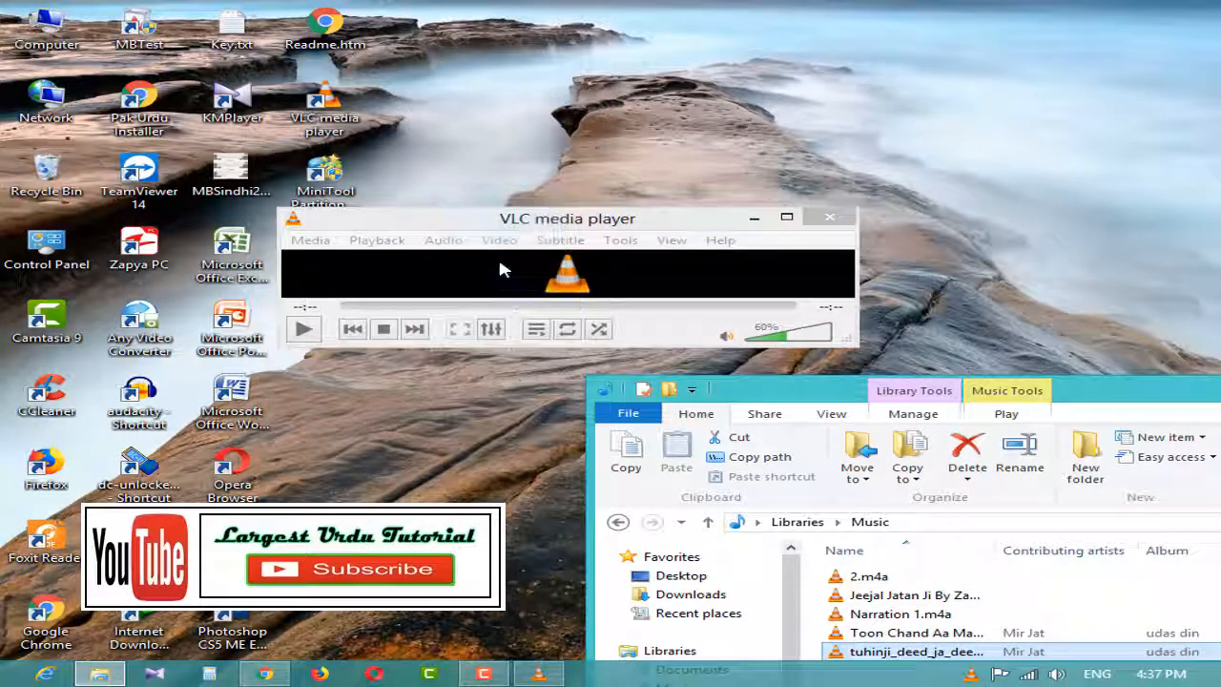
key(Return)
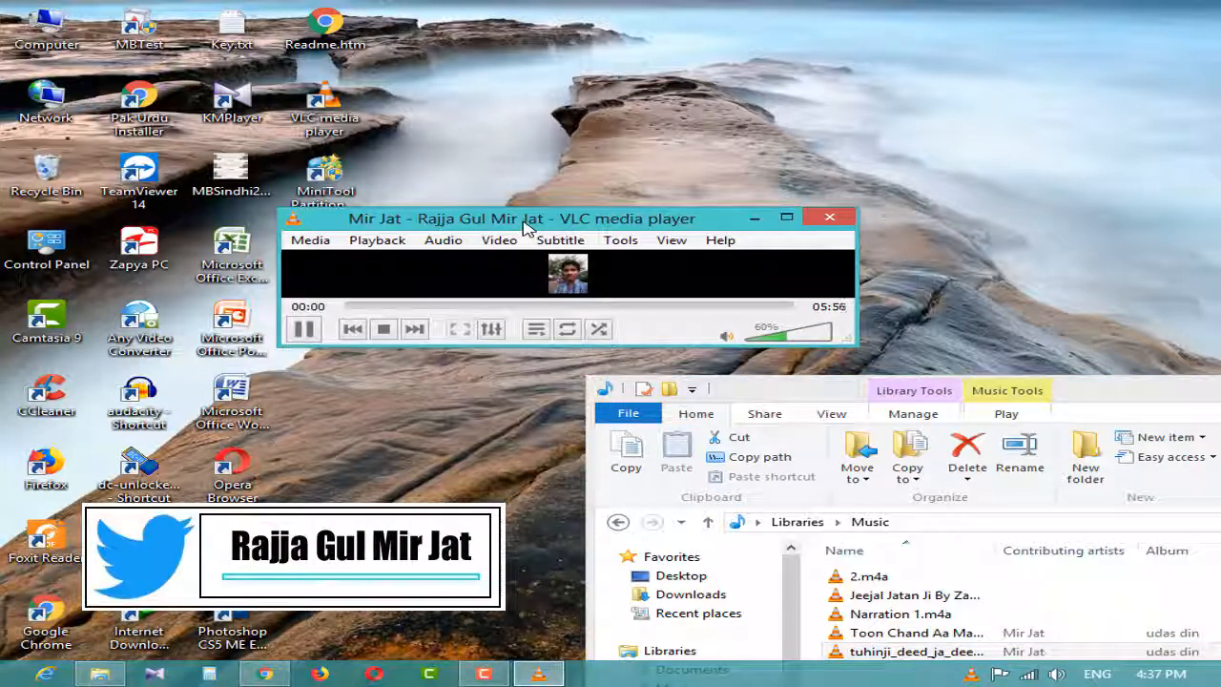
scroll(633, 264, up, 3)
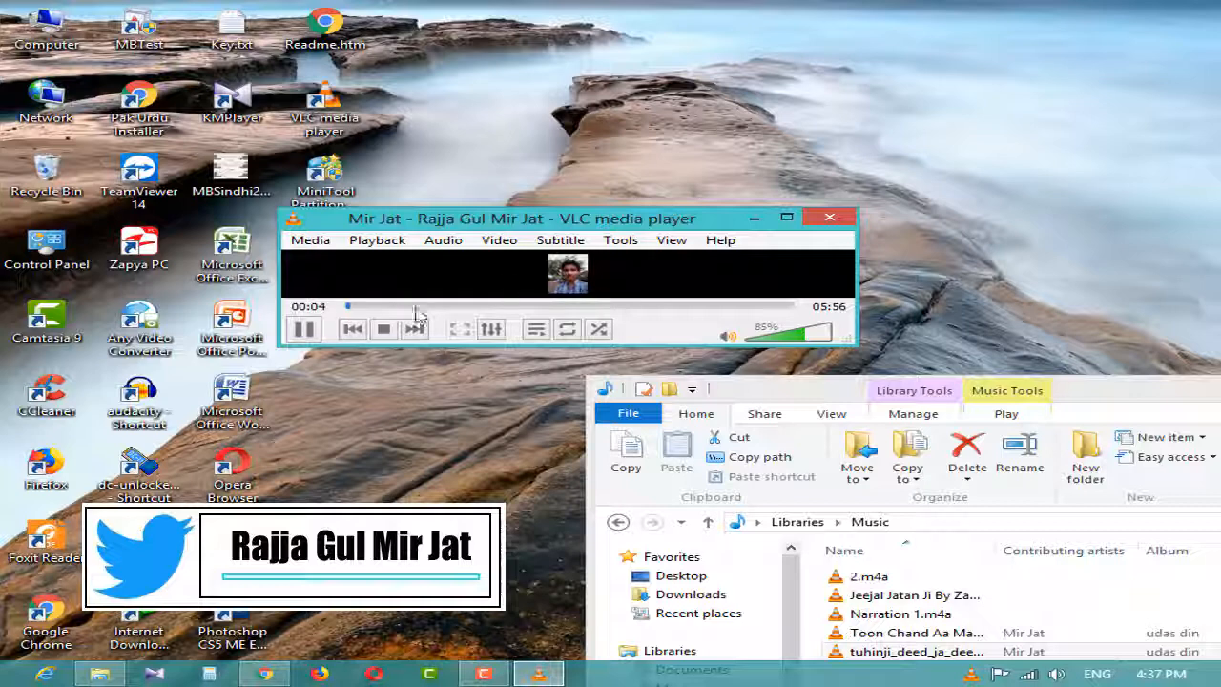
click(303, 328)
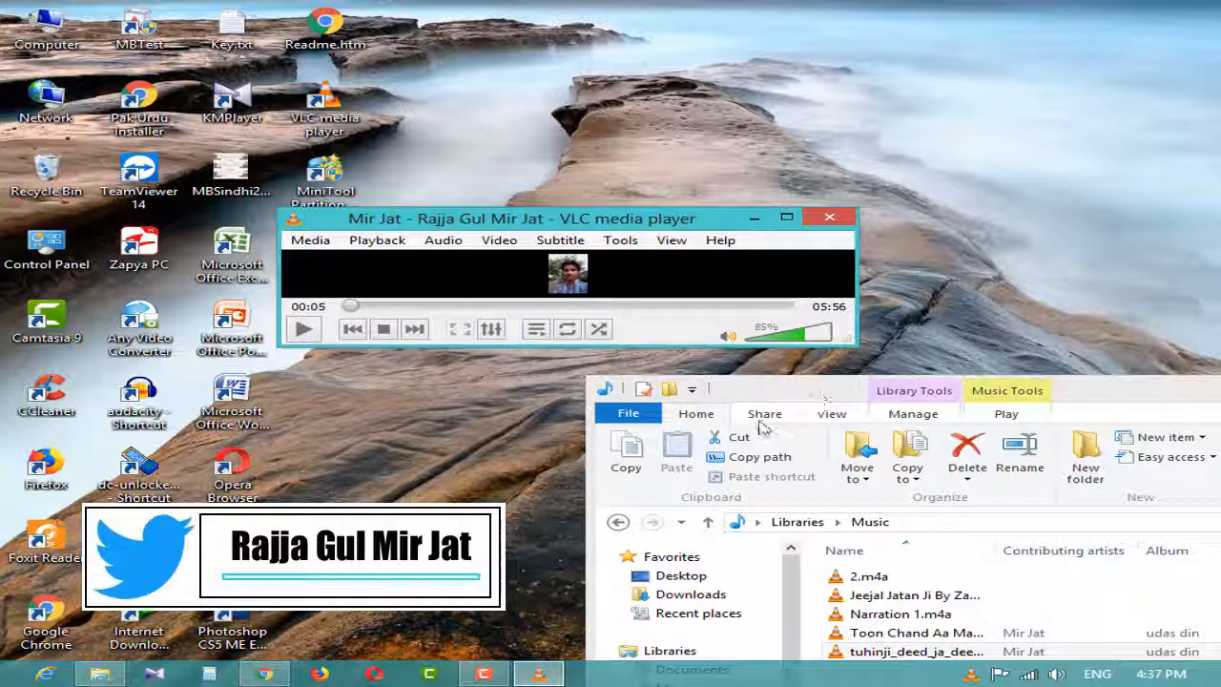
Minimise the Music folder window and open VLC's extended settings, placing the Adjustments and Effects window beside the player.
drag(768, 382, 421, 391)
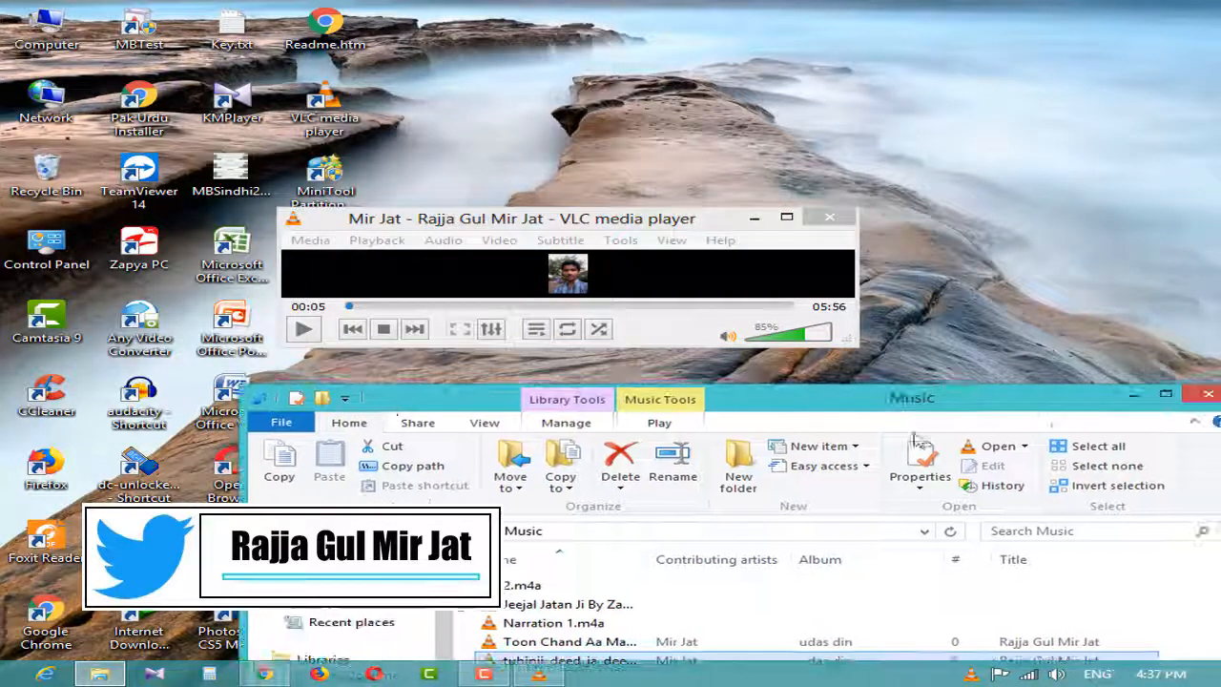
click(1132, 395)
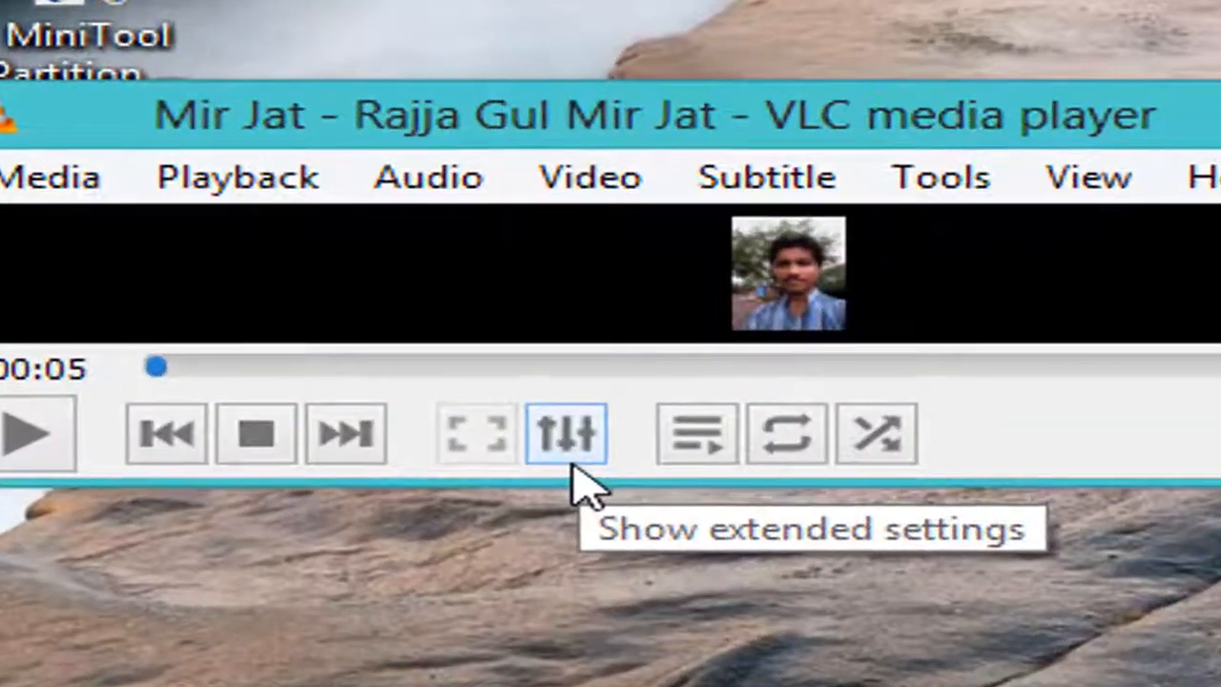
click(570, 456)
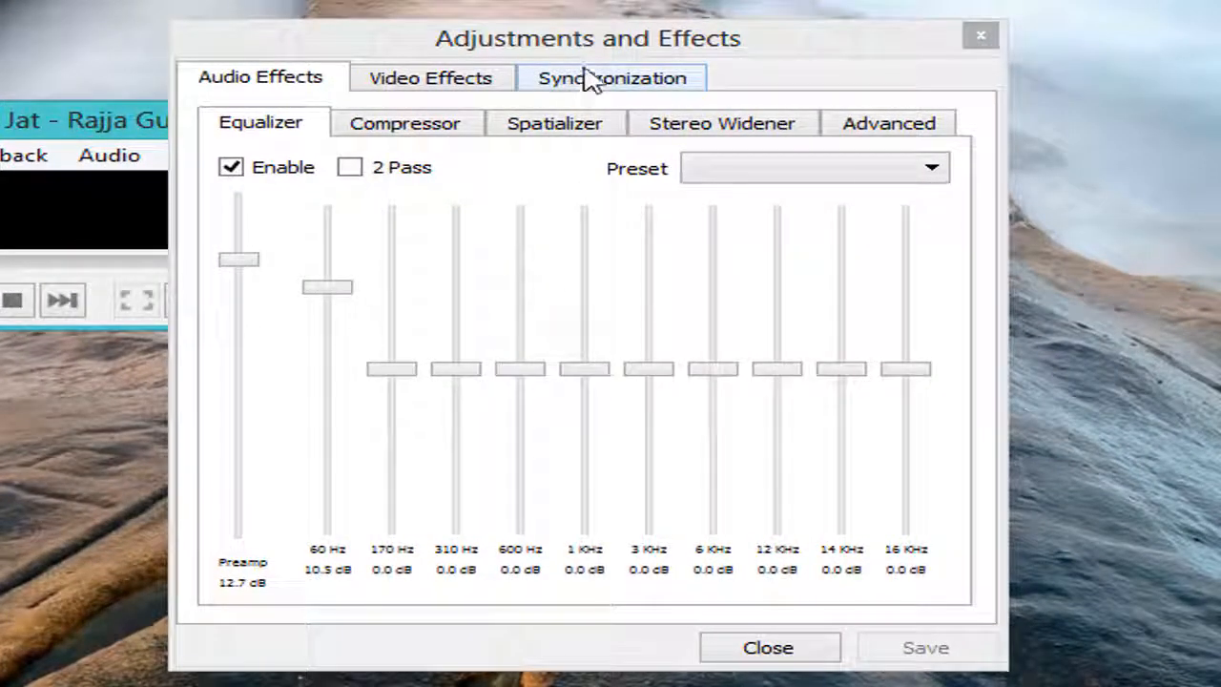
drag(610, 50, 826, 145)
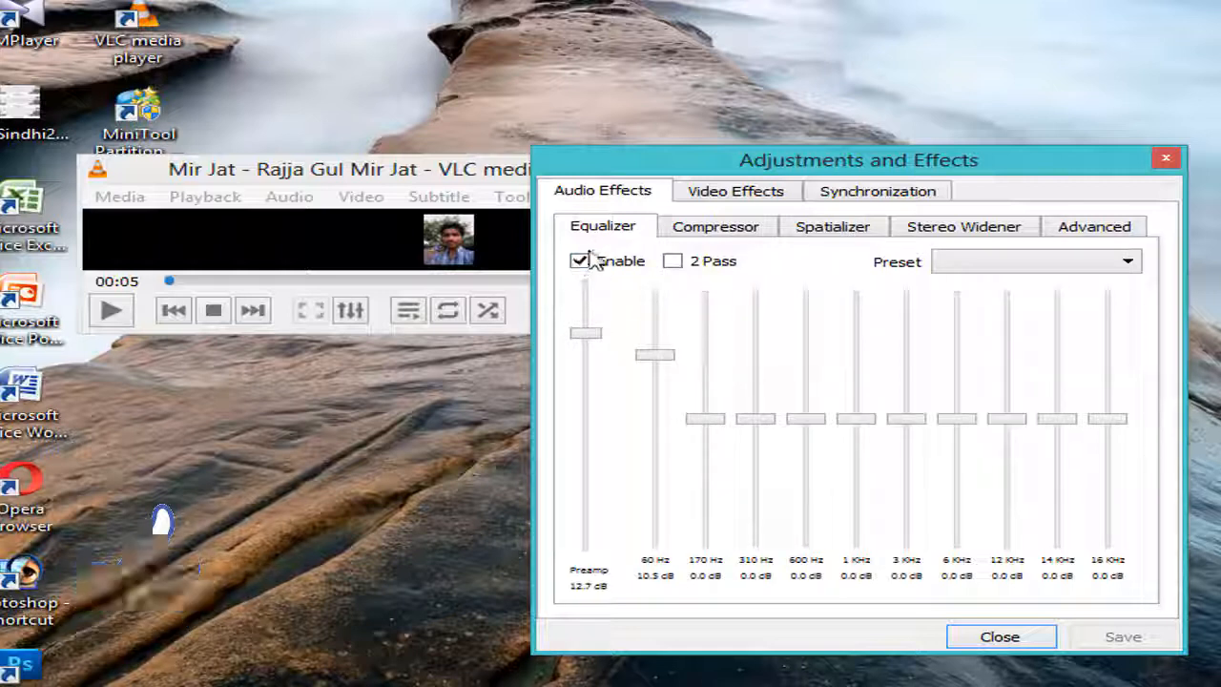
While the track plays, set the equalizer's preamp to -3.7 dB, 60 Hz to 18.1 dB and 170 Hz to 19.8 dB.
click(390, 194)
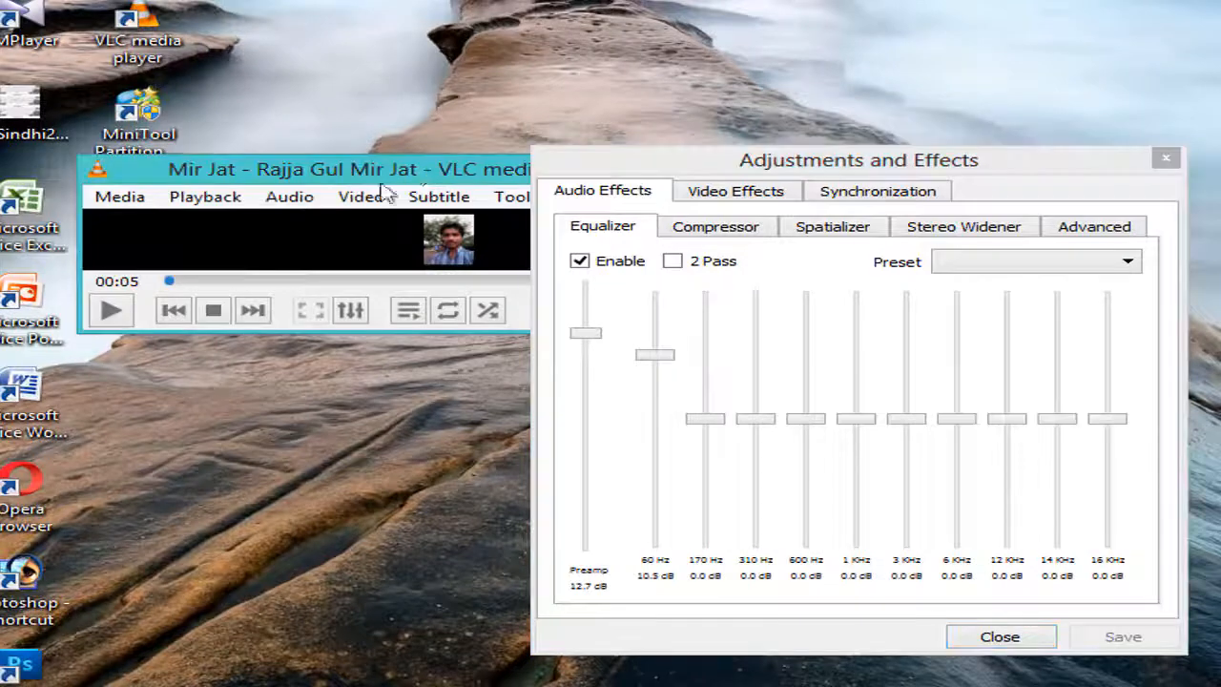
click(110, 310)
click(111, 310)
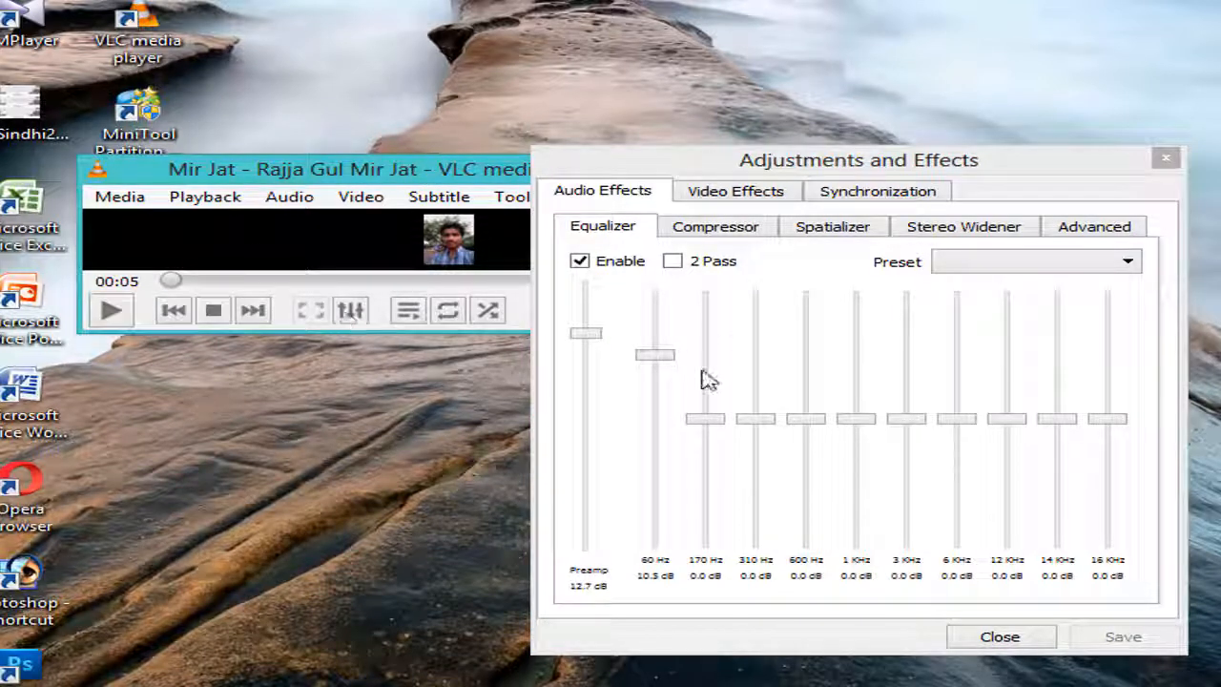
click(110, 310)
click(658, 353)
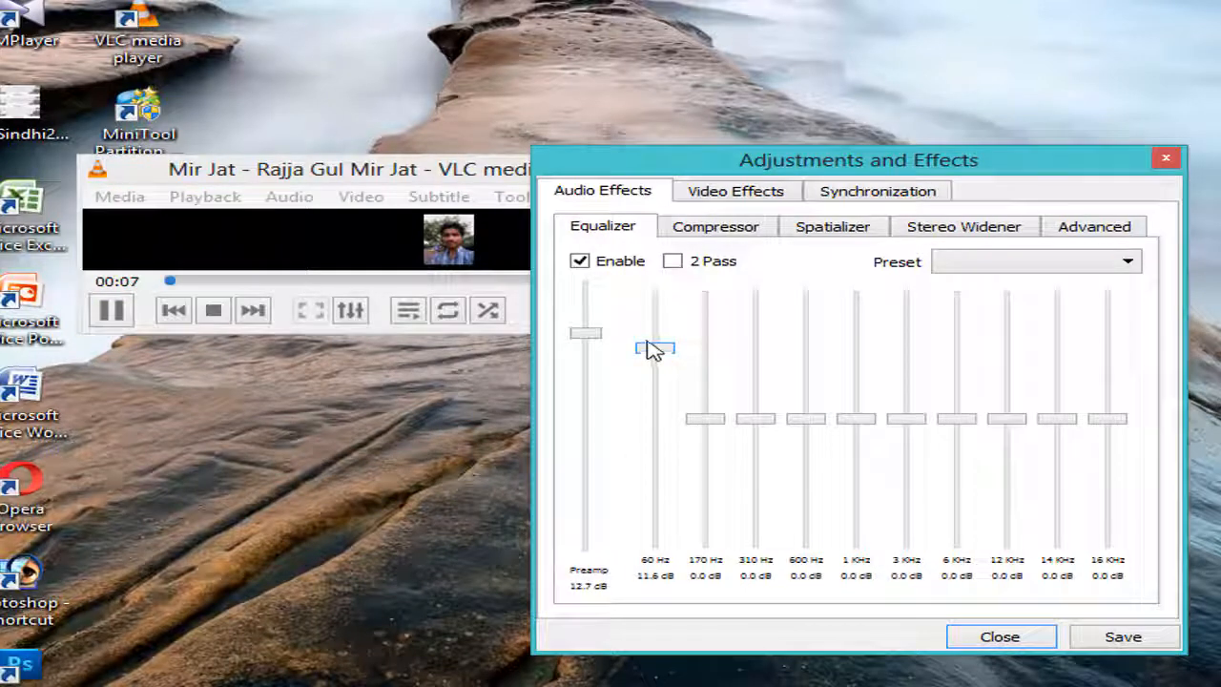
drag(656, 347, 656, 601)
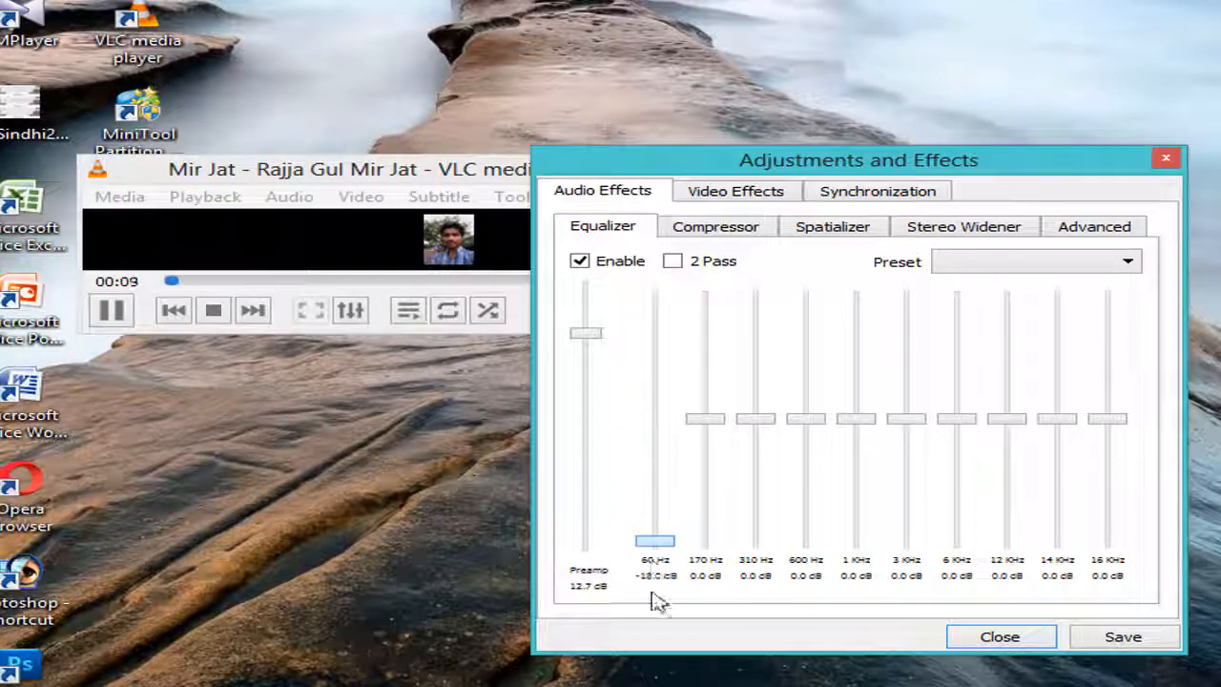
drag(588, 333, 587, 439)
drag(706, 425, 708, 291)
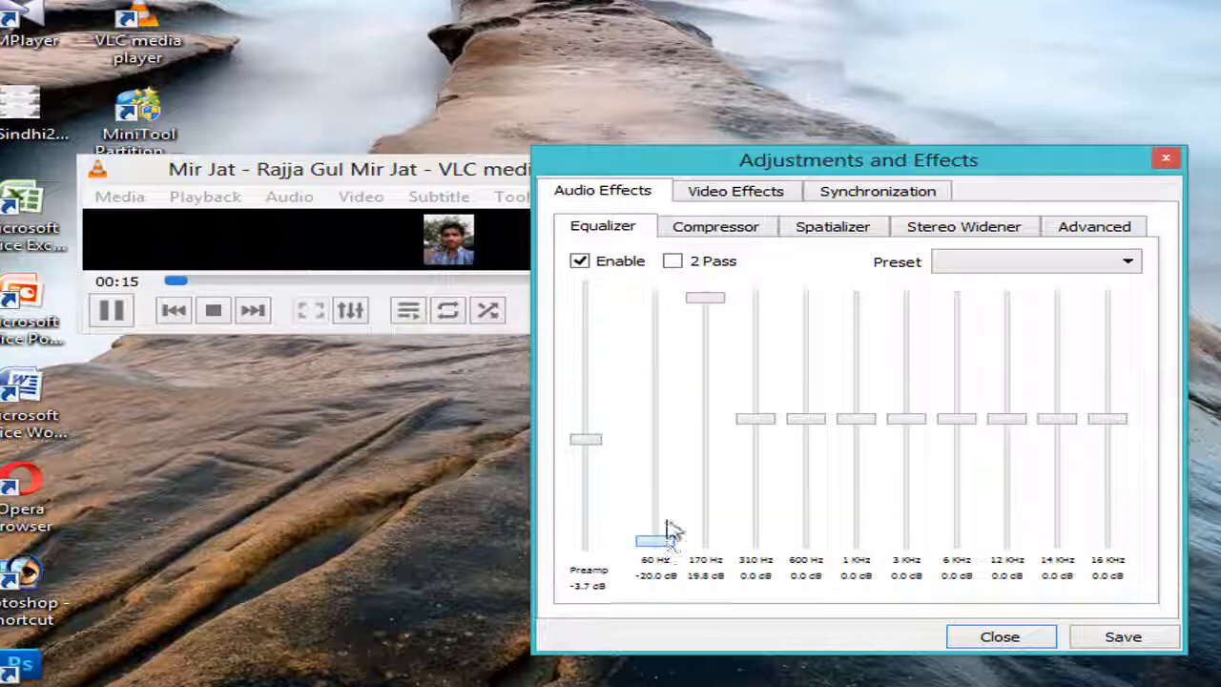
drag(671, 531, 655, 307)
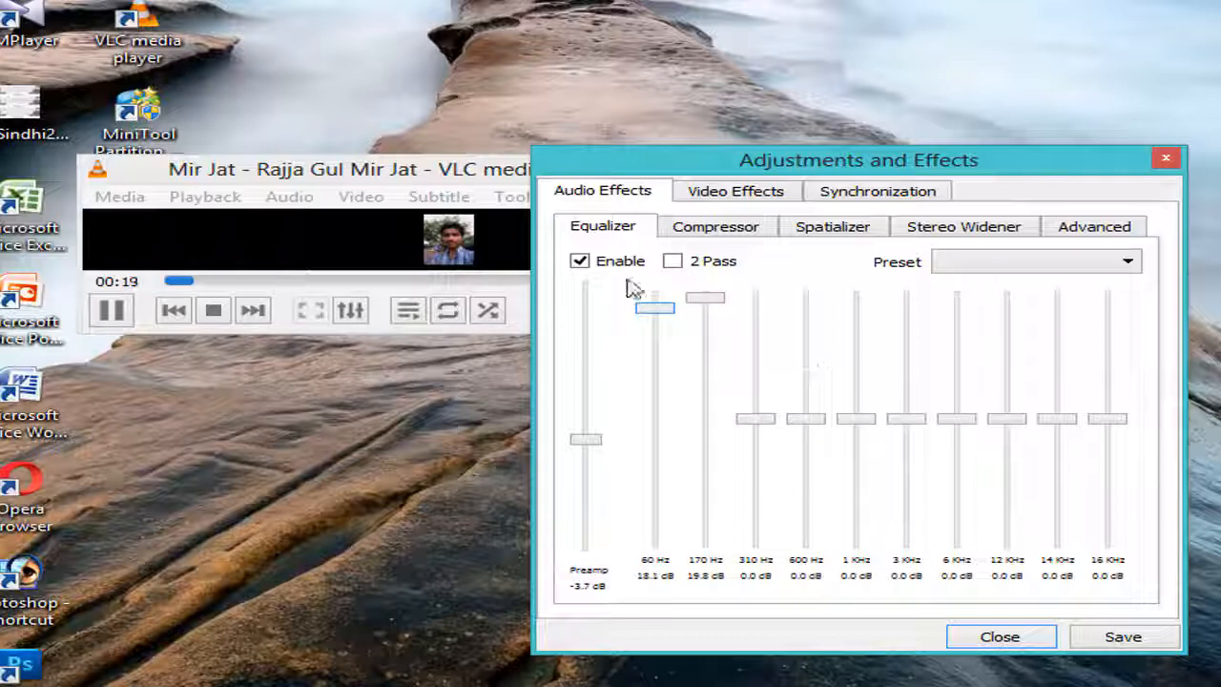
click(111, 310)
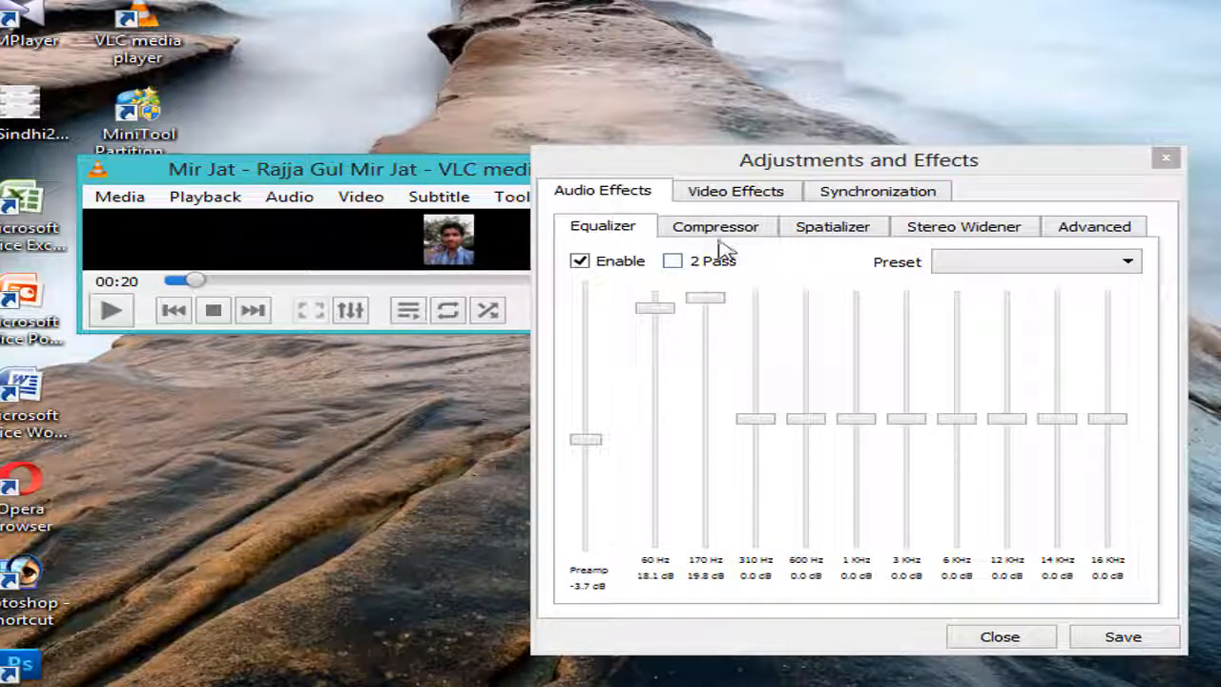
Look through the Essential, Crop, Colors and Geometry settings of the video effects.
click(725, 196)
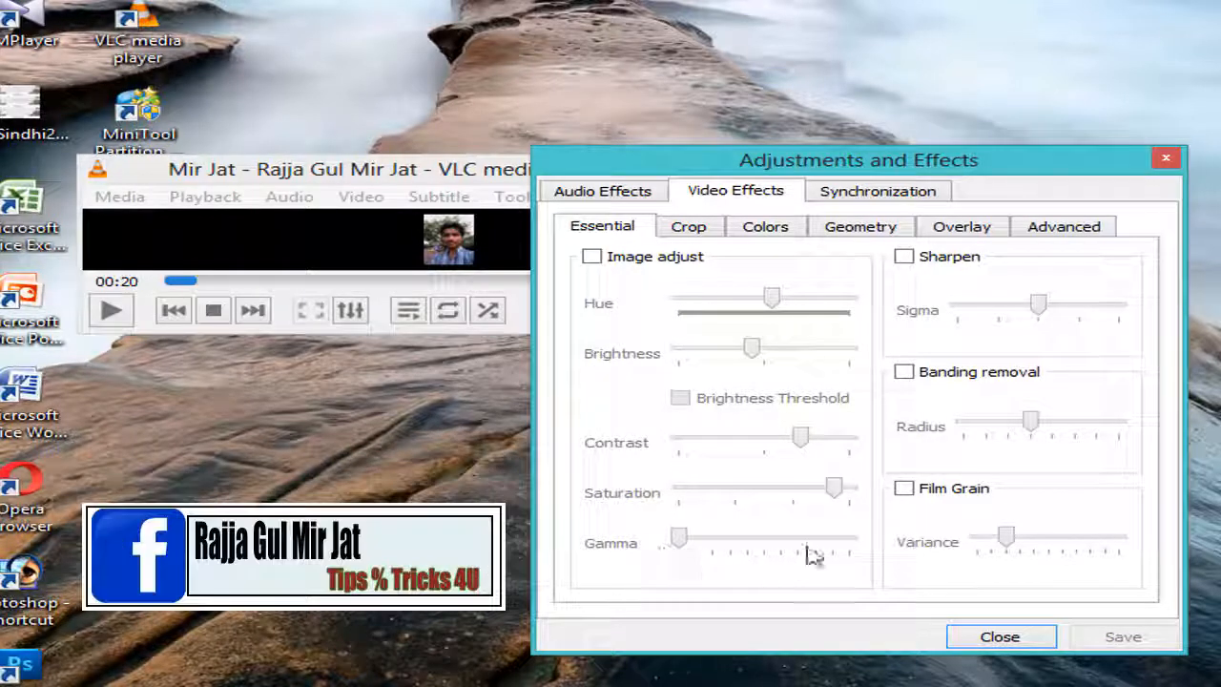
click(693, 229)
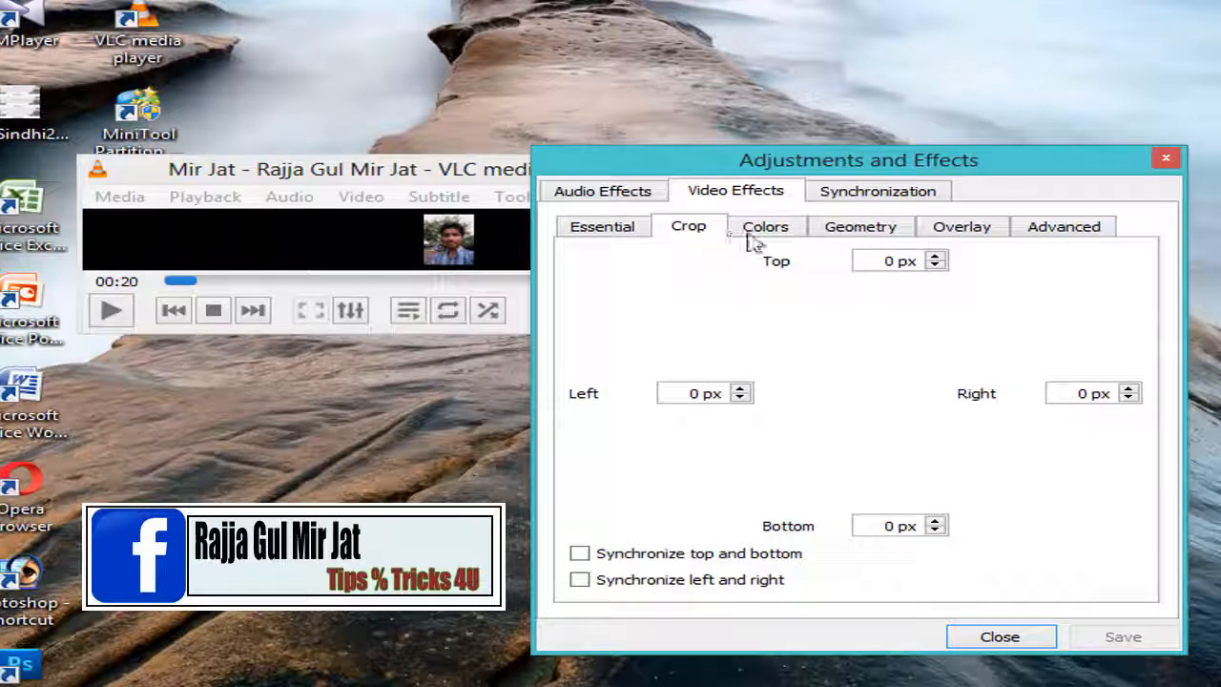
click(769, 237)
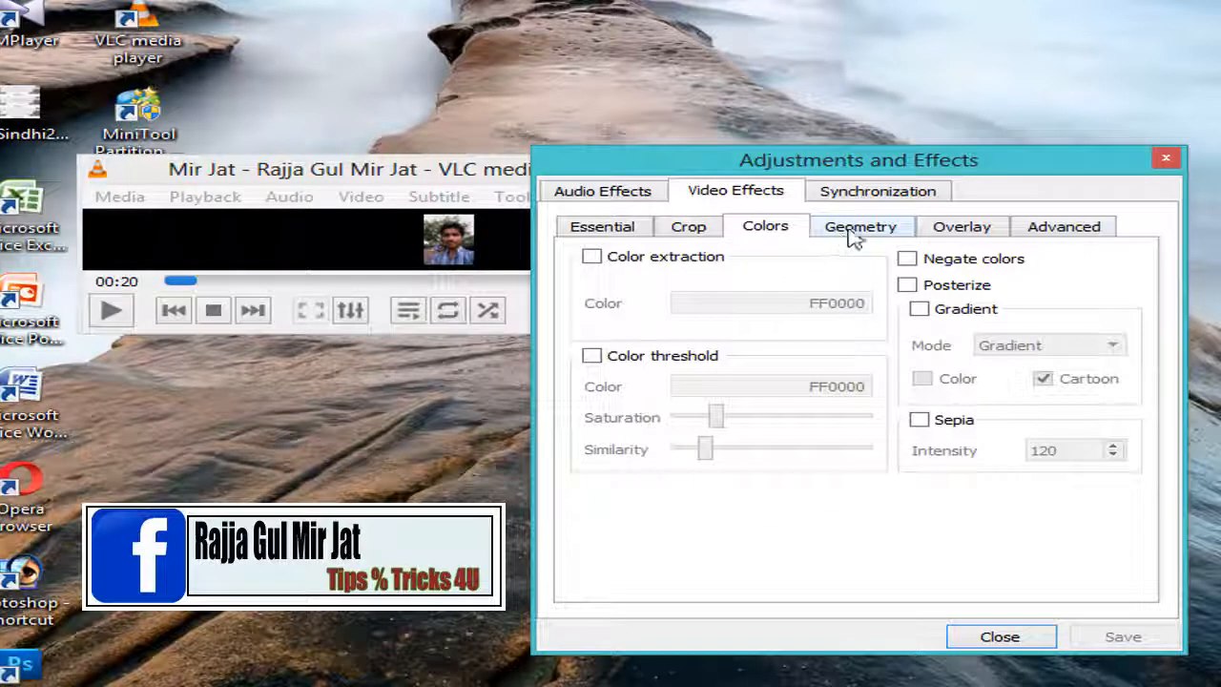
click(855, 237)
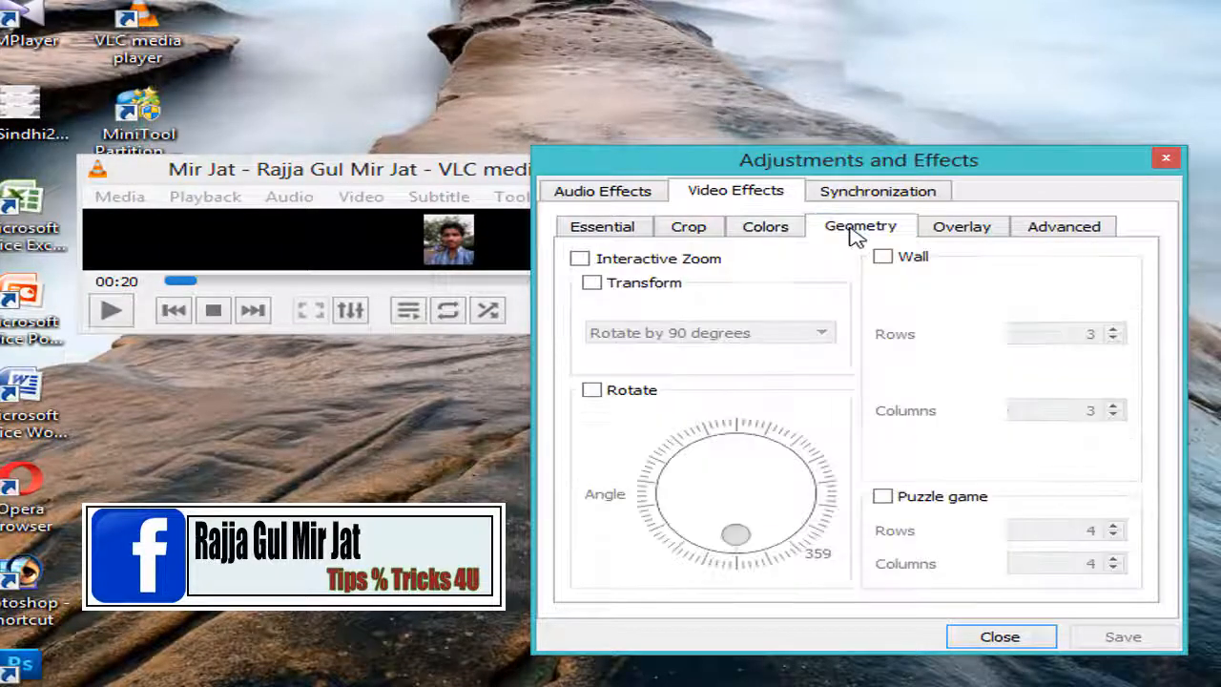
Try the Rotate effect at an angle of 189, switch it off, and save and close the adjustments.
click(592, 390)
drag(651, 484, 629, 434)
click(591, 390)
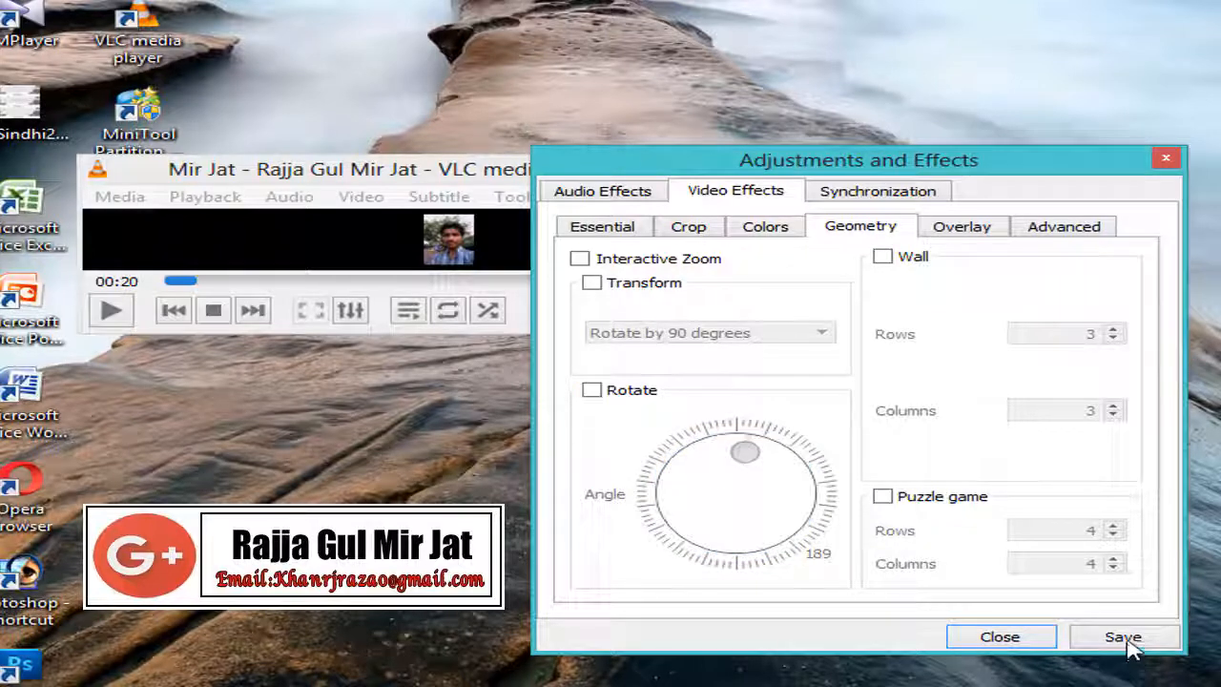
click(1122, 637)
click(1165, 159)
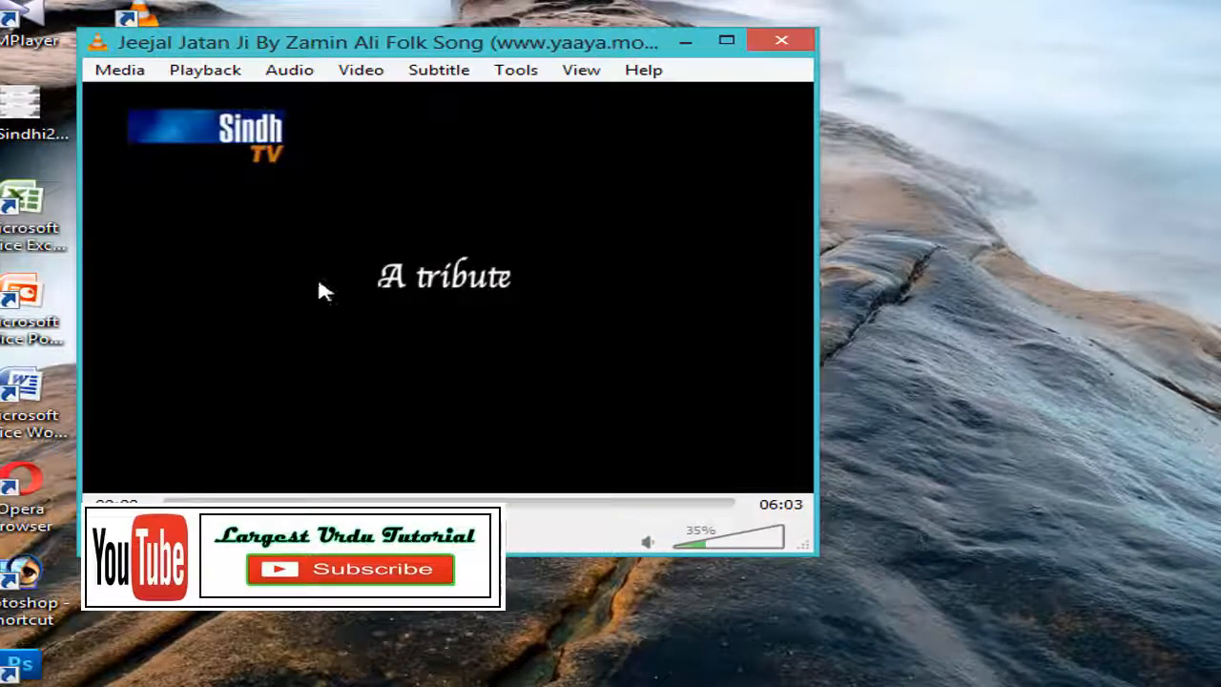
Lower the folk song video's volume to 15% and pause it at about 1:47.
scroll(600, 428, down, 4)
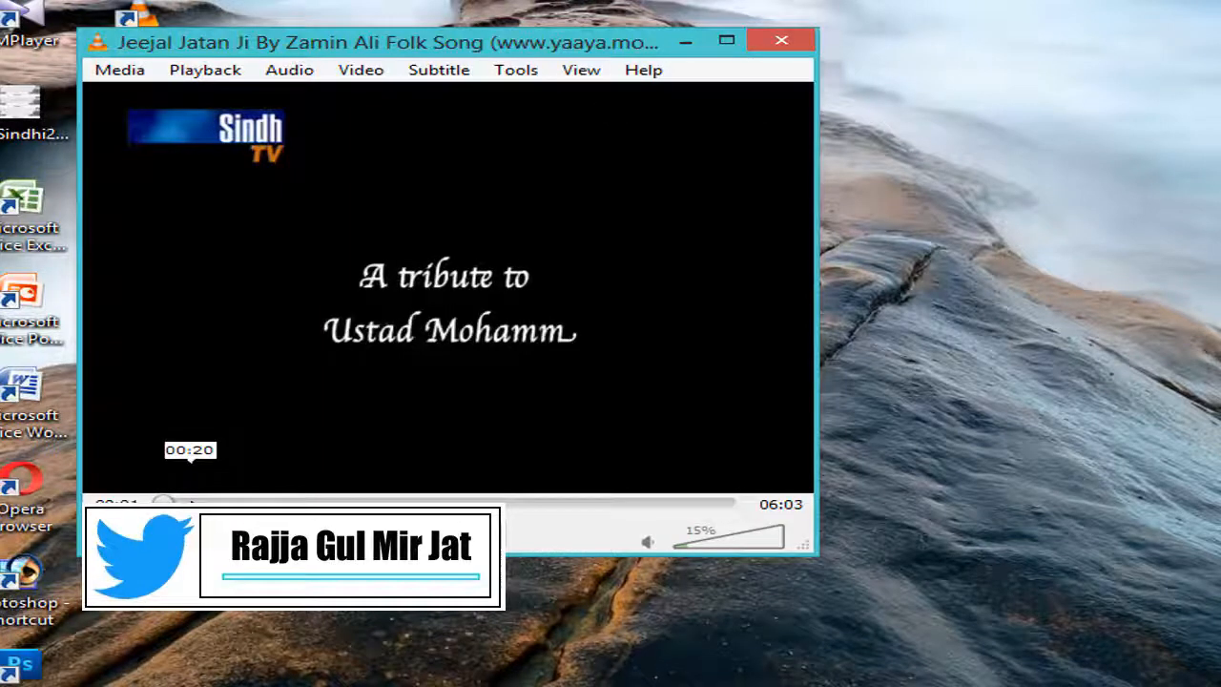
click(206, 501)
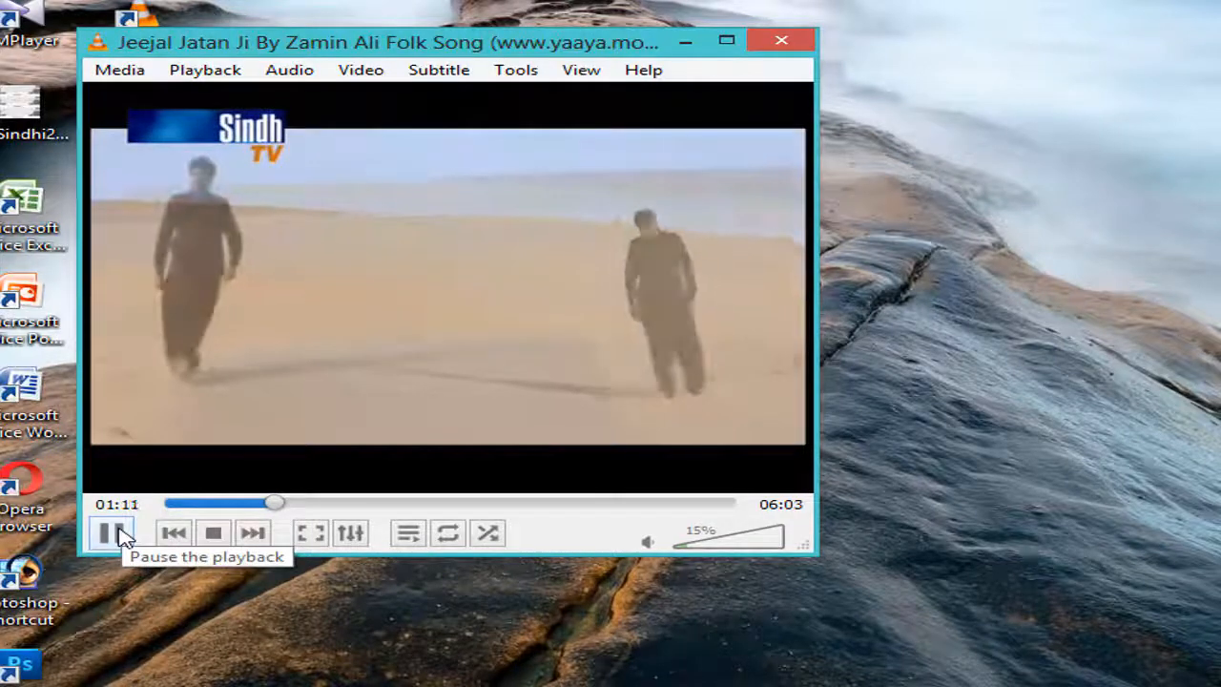
drag(300, 505, 331, 506)
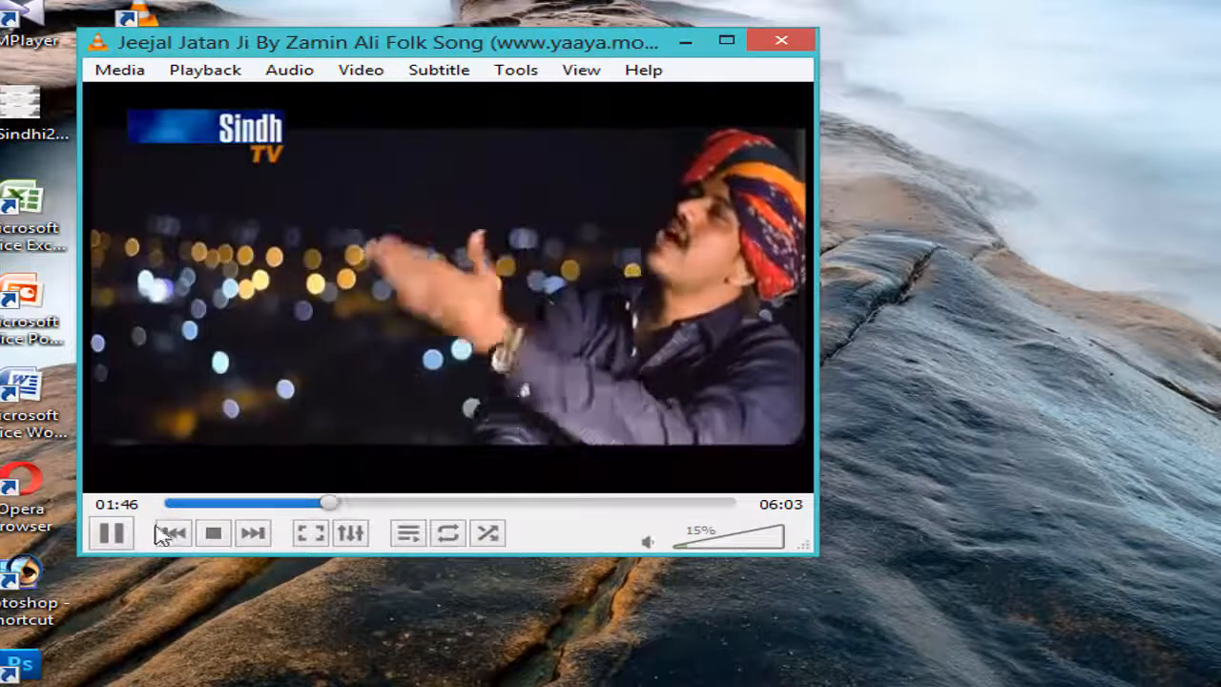
click(116, 534)
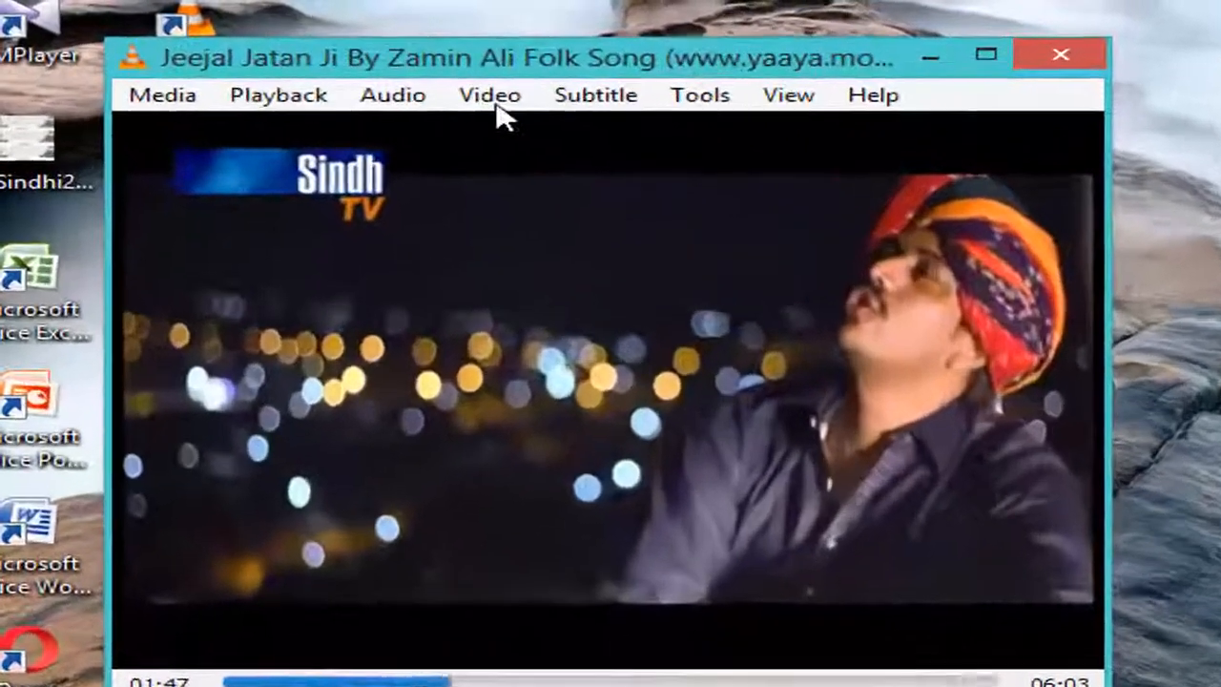
Take a snapshot of the folk song video at the paused frame.
click(367, 73)
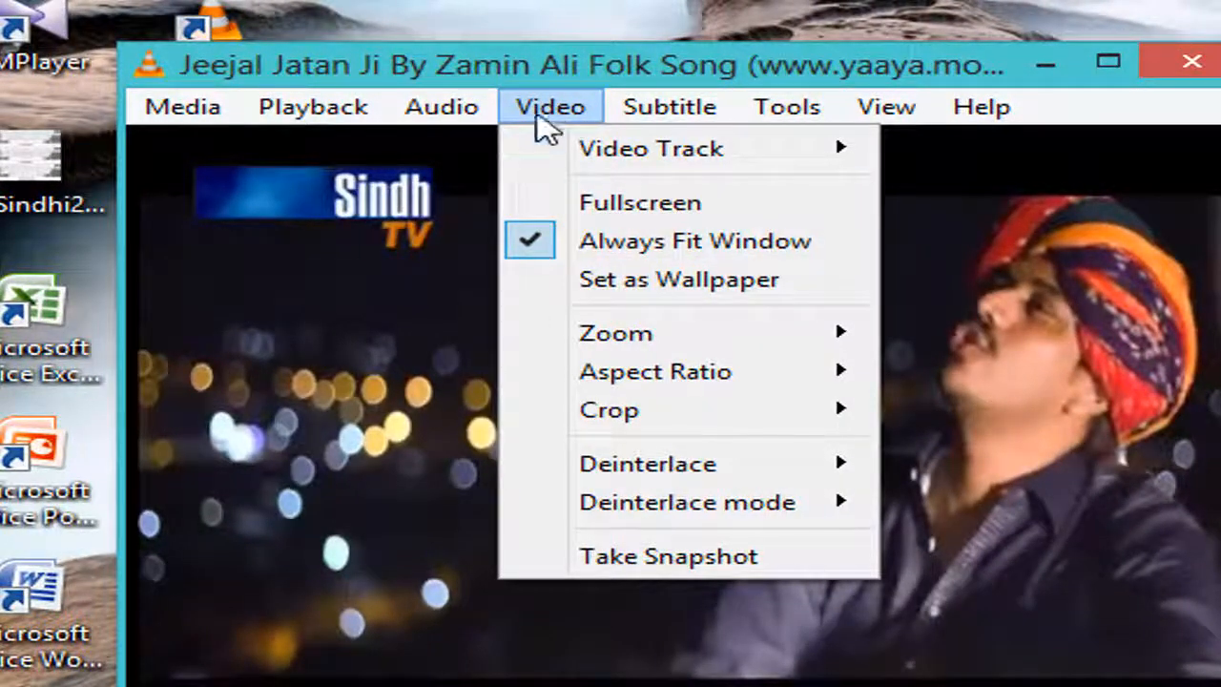
click(679, 568)
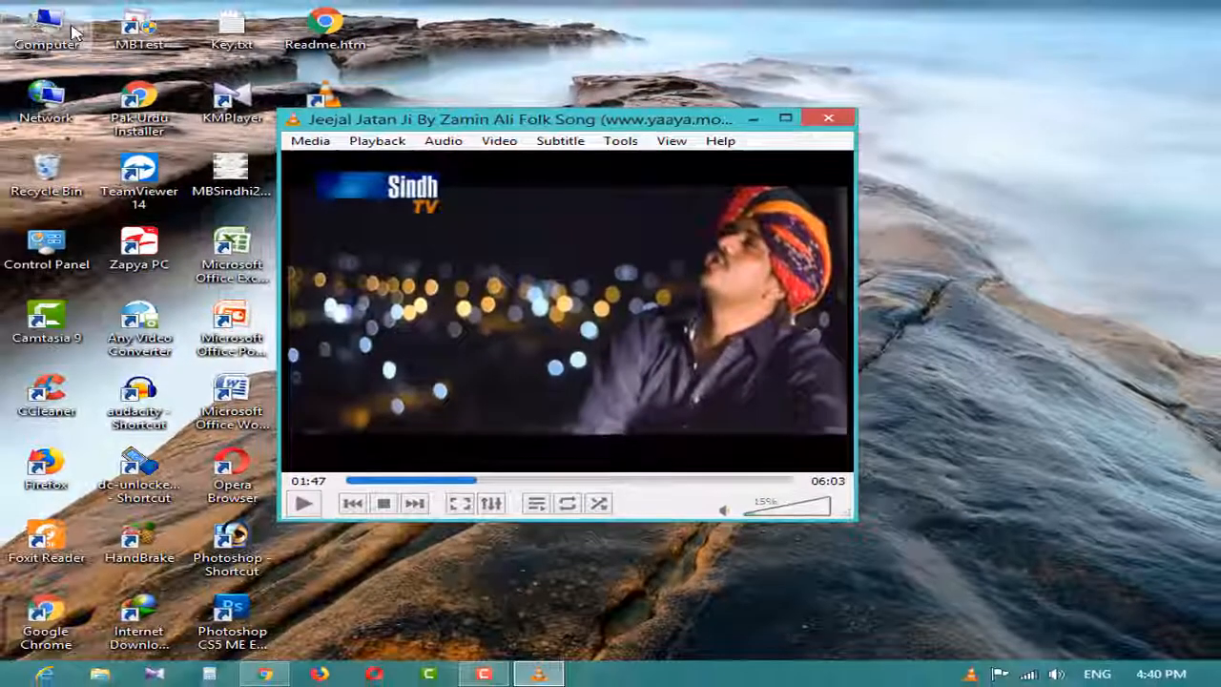
View the new vlcsnap PNG from the Pictures library at full size, and close the photo viewer and the folder window.
double_click(75, 34)
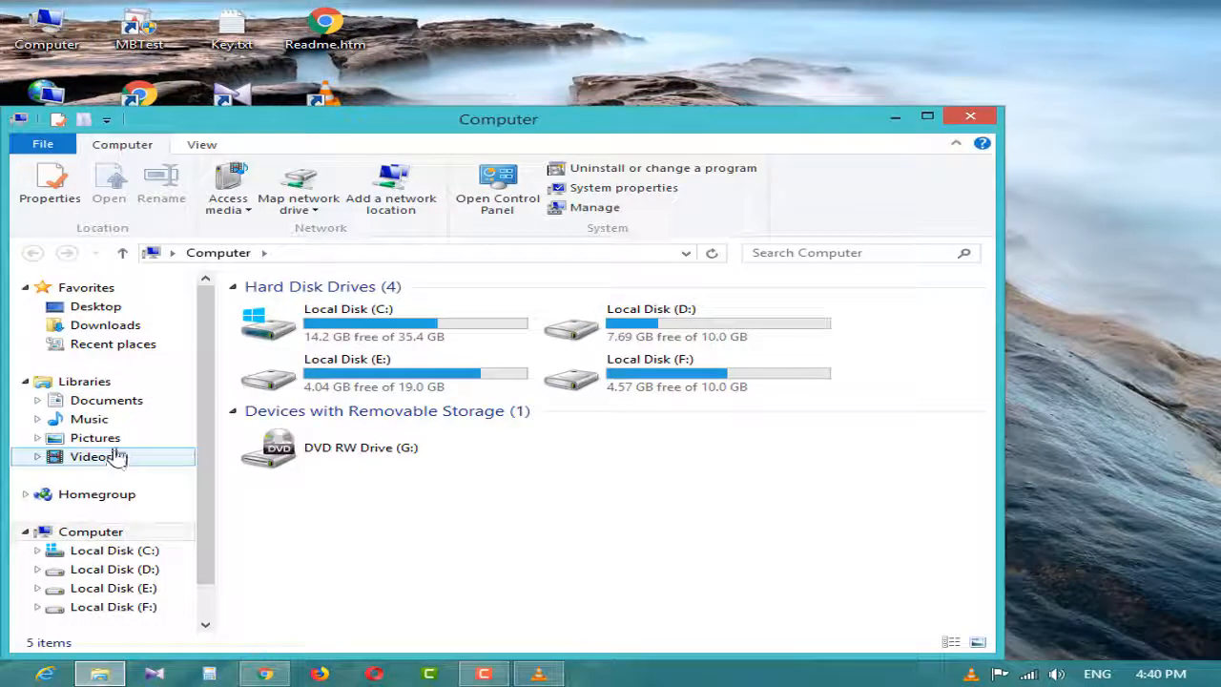
click(117, 455)
click(109, 422)
click(114, 440)
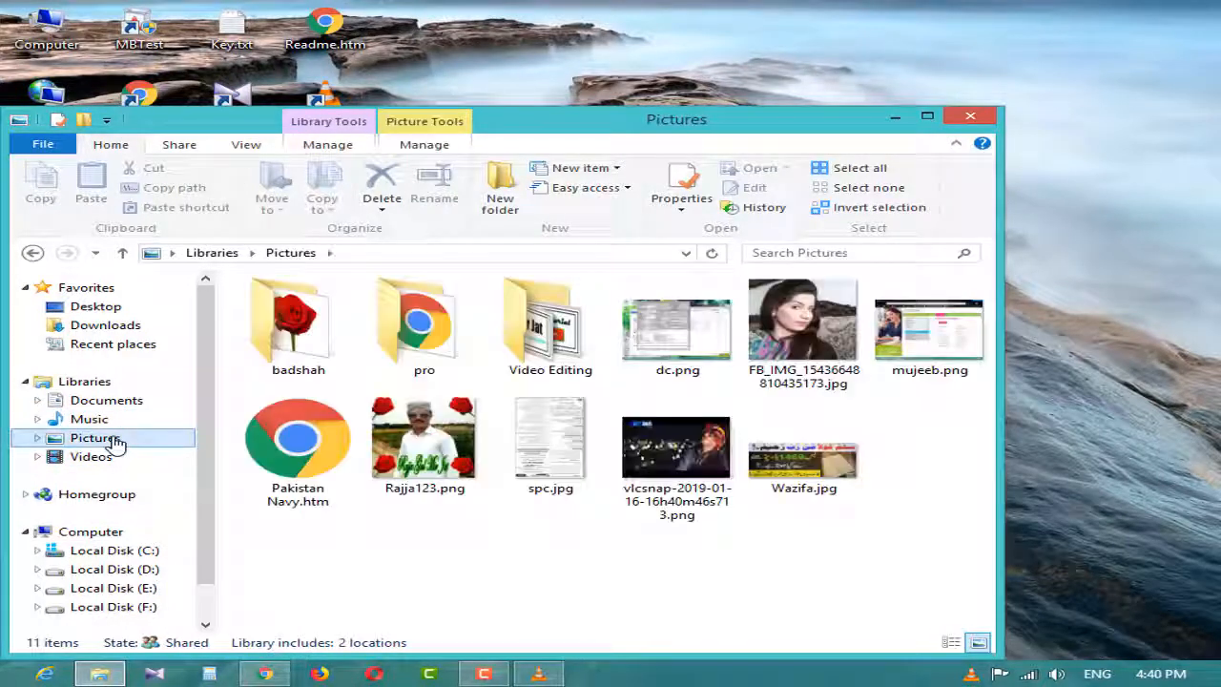
double_click(643, 465)
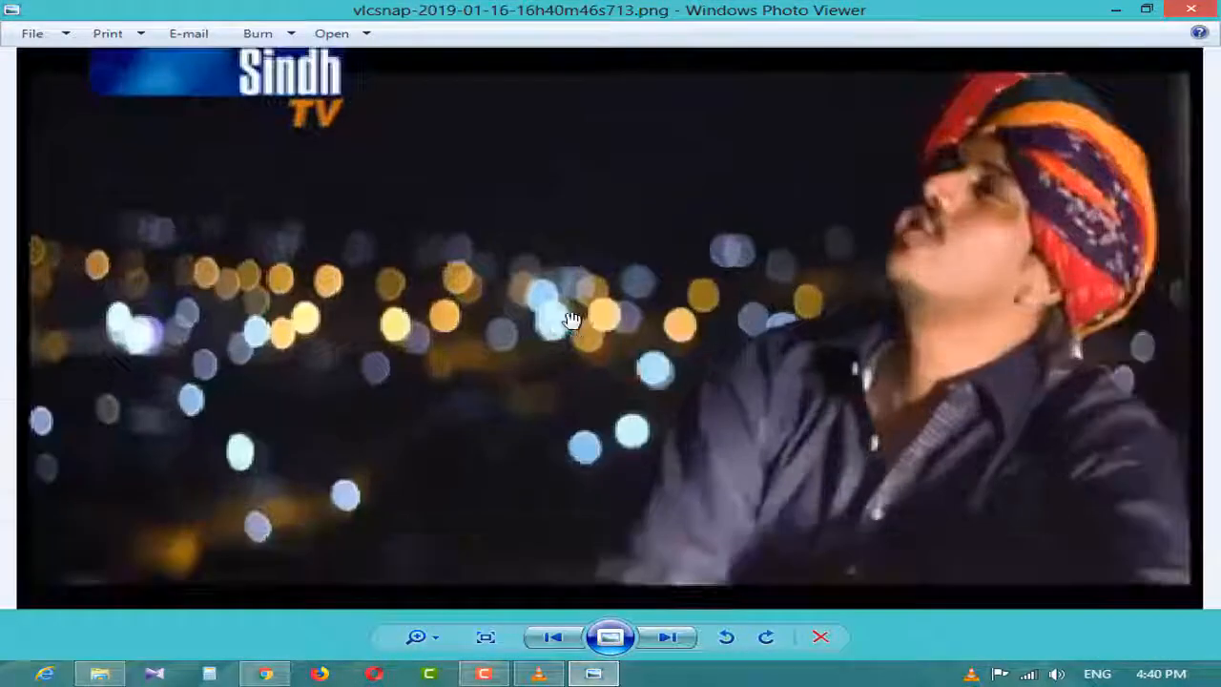
scroll(570, 320, down, 2)
click(1191, 12)
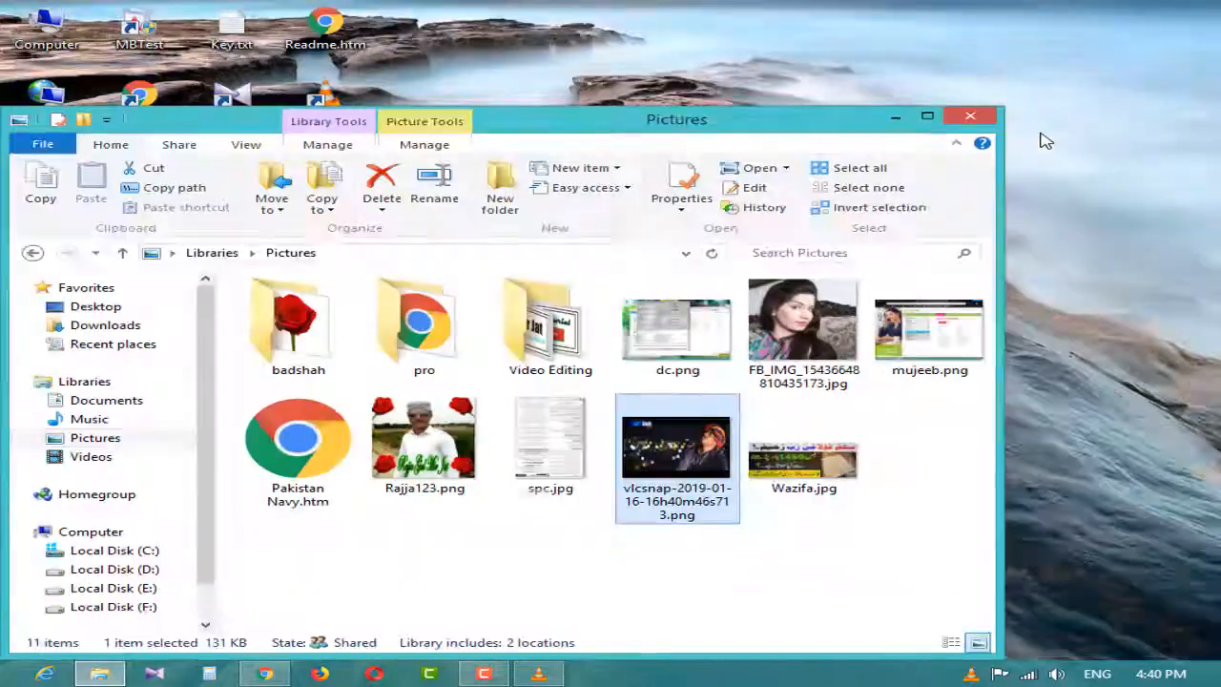
click(1041, 122)
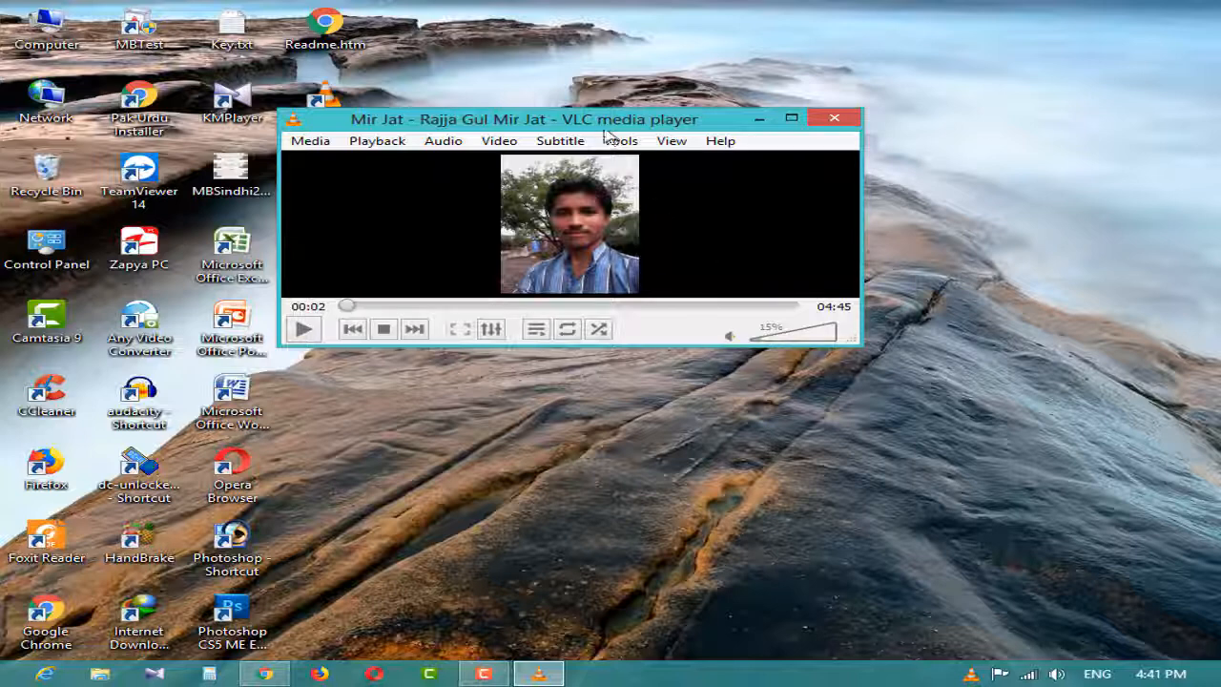
Open the media information of the paused audio track and reposition its window.
drag(601, 107, 611, 162)
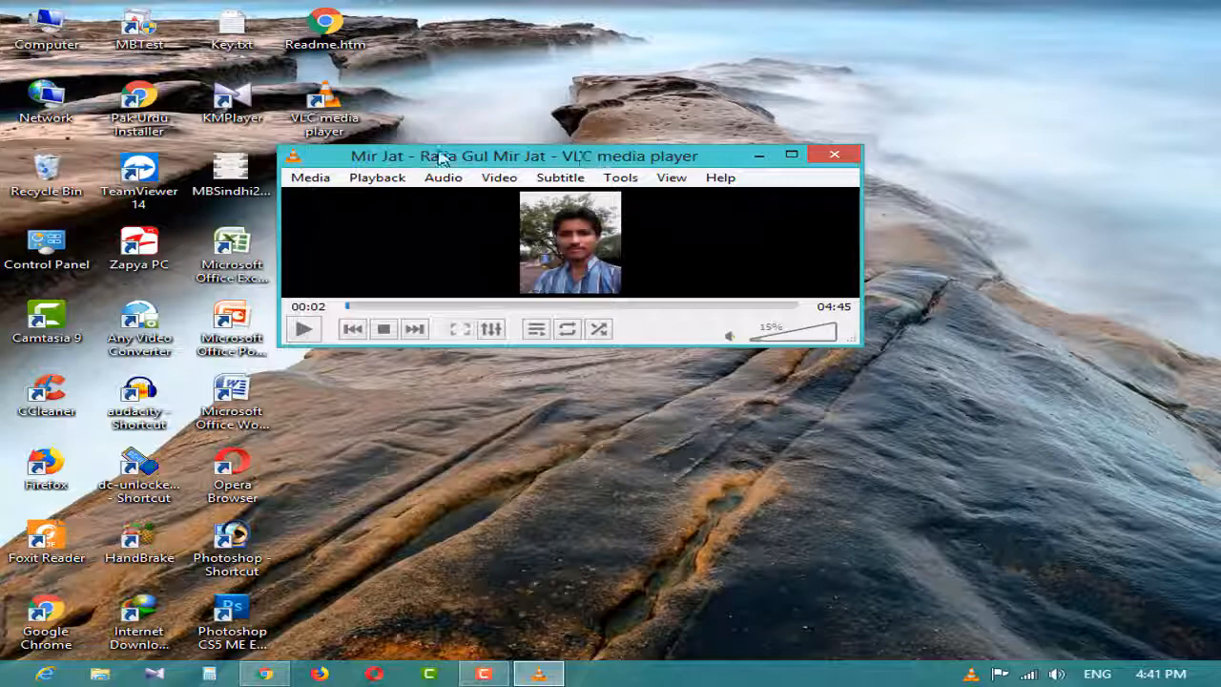
click(622, 182)
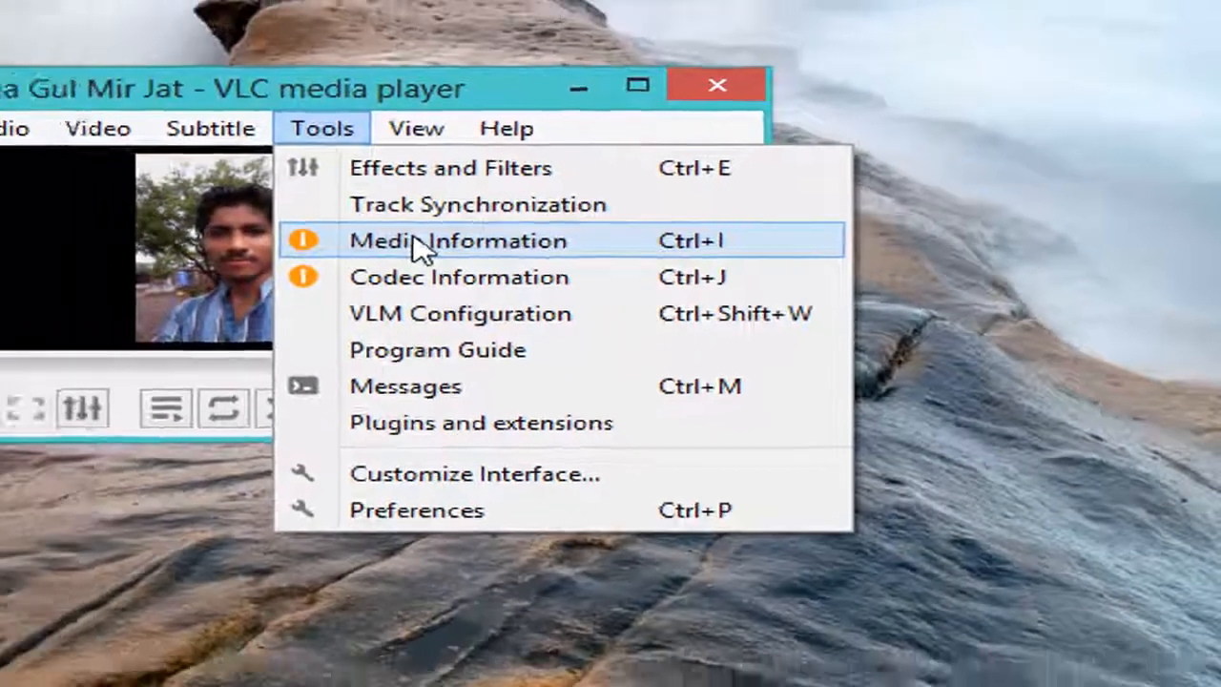
click(286, 240)
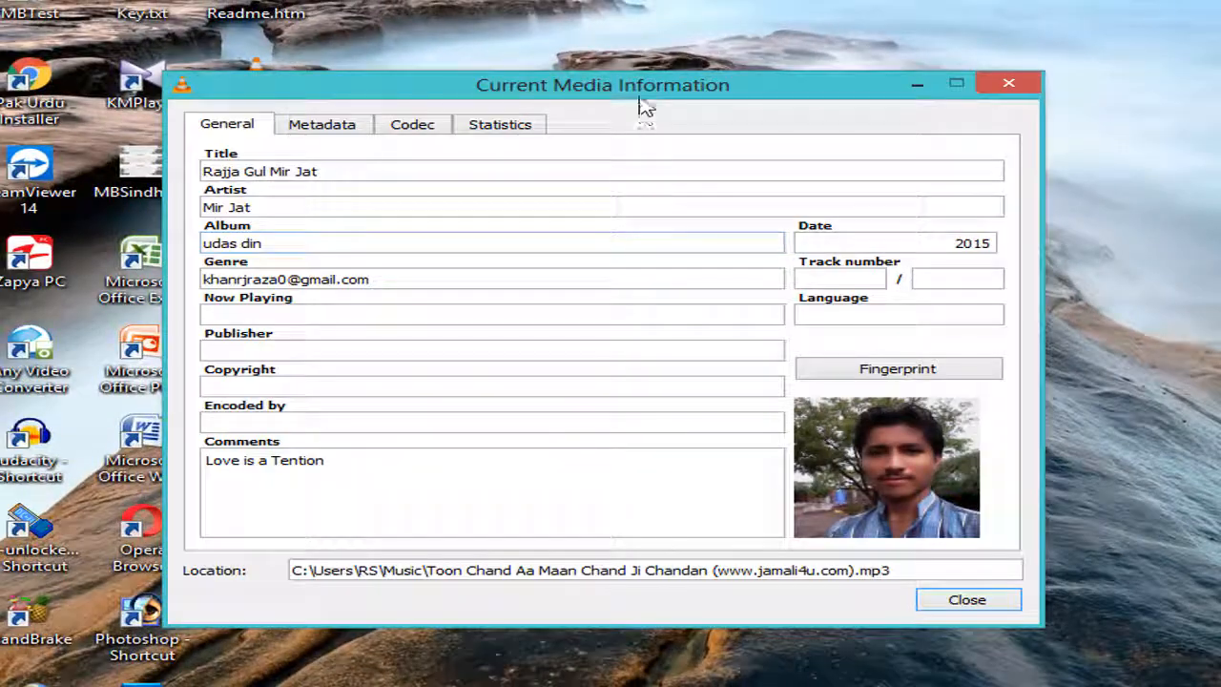
click(347, 168)
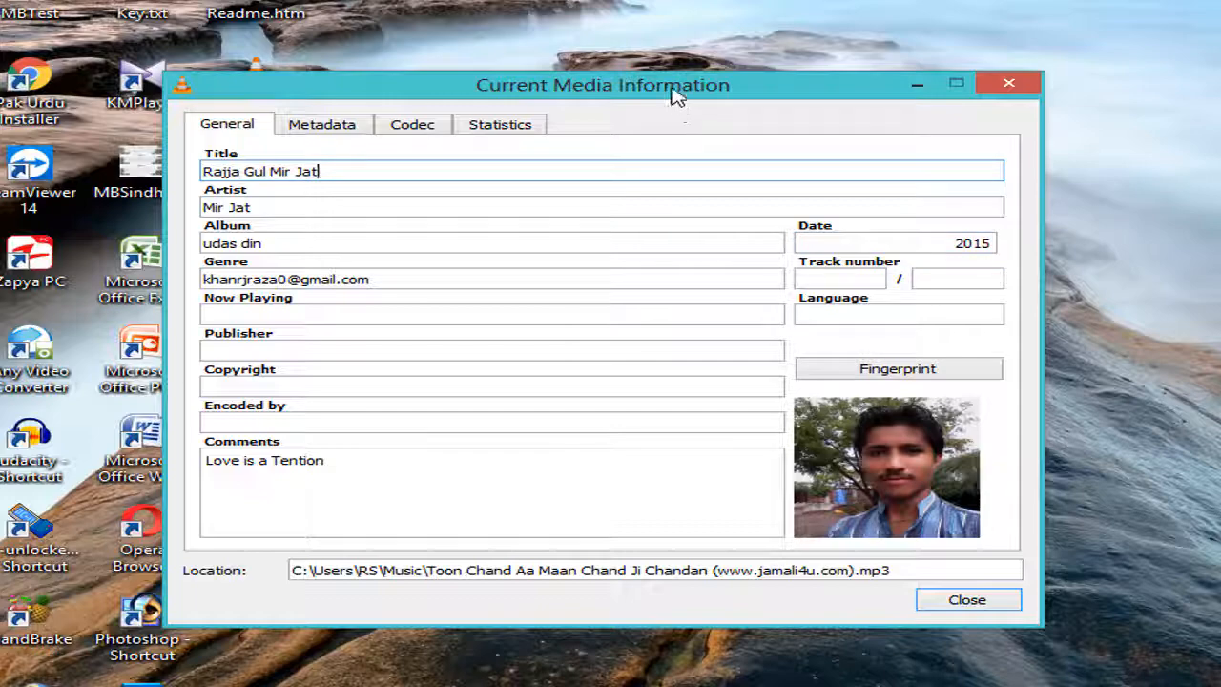
drag(676, 96, 719, 76)
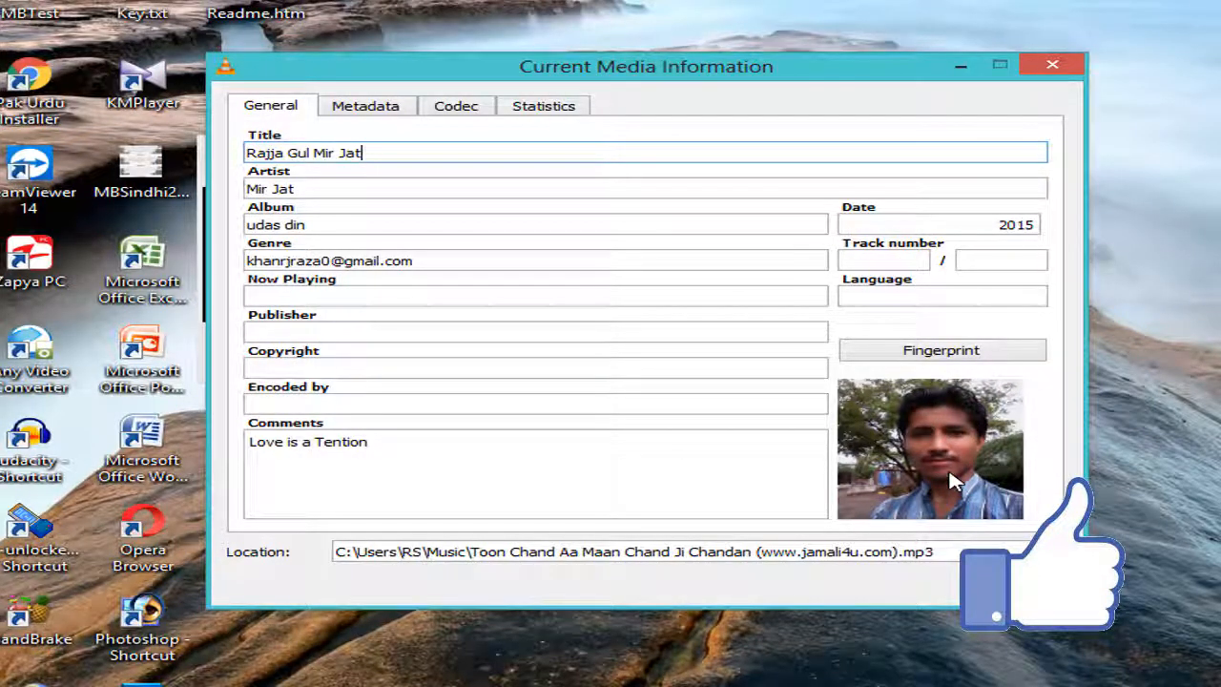
Replace the track's cover art with the picture of the man framed by red roses from the Pictures library, and close the media information.
right_click(923, 422)
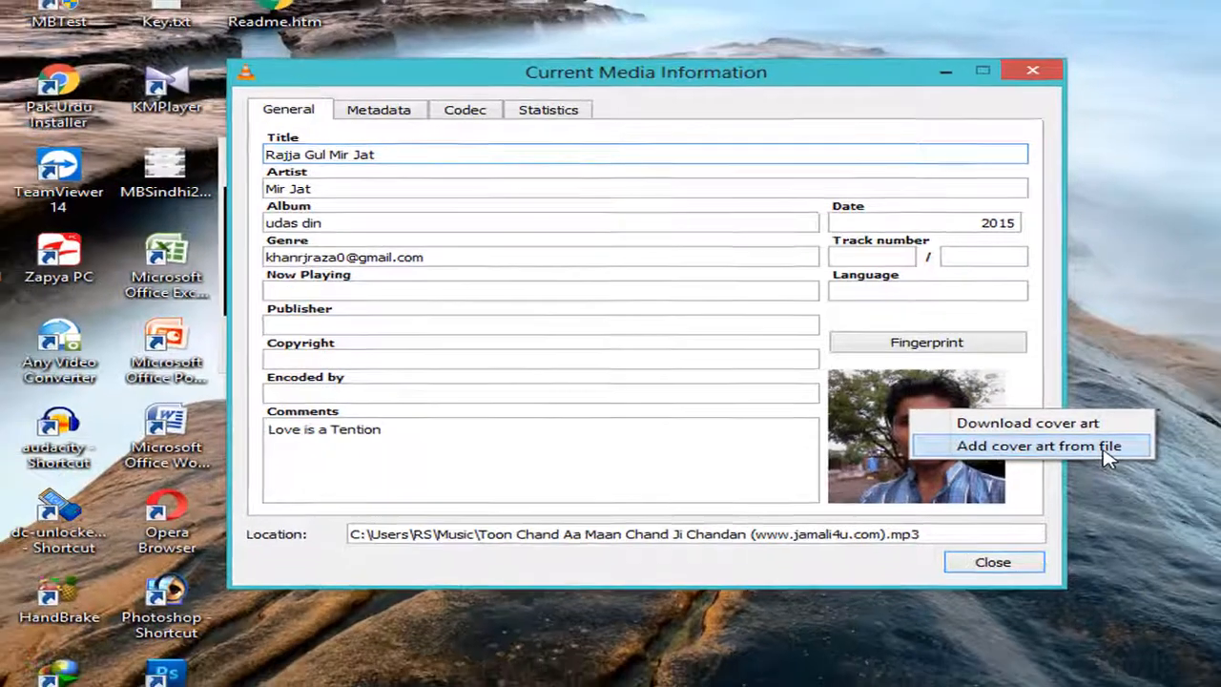
click(1061, 462)
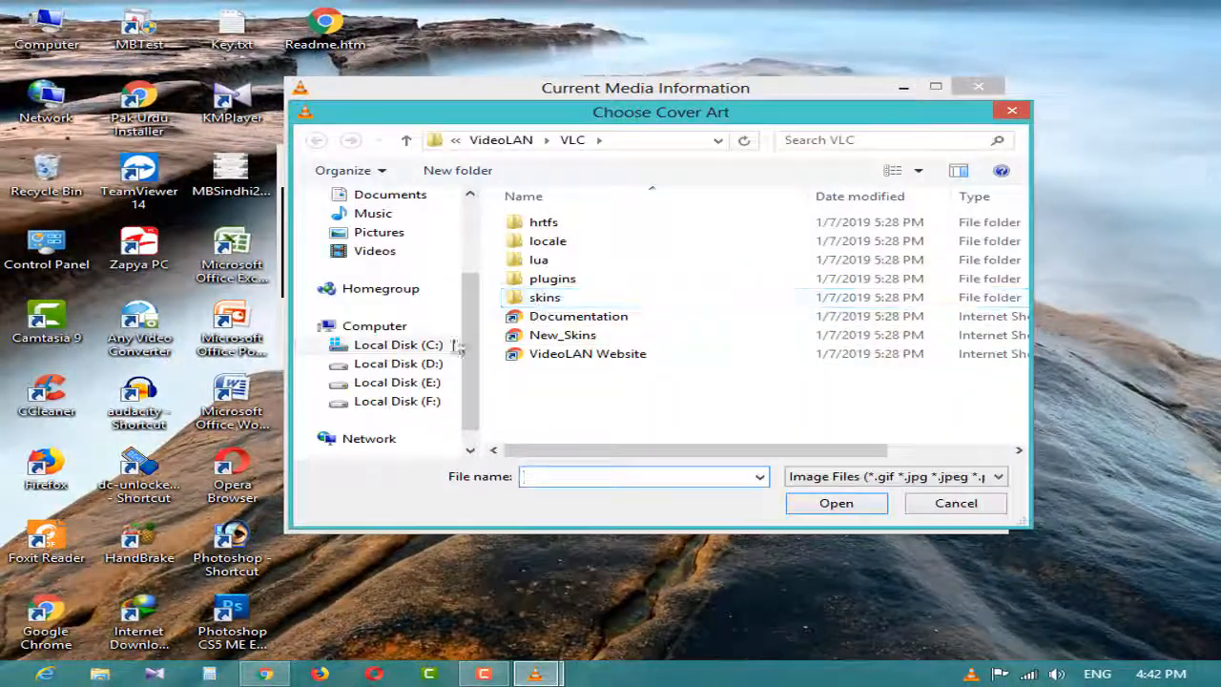
click(384, 237)
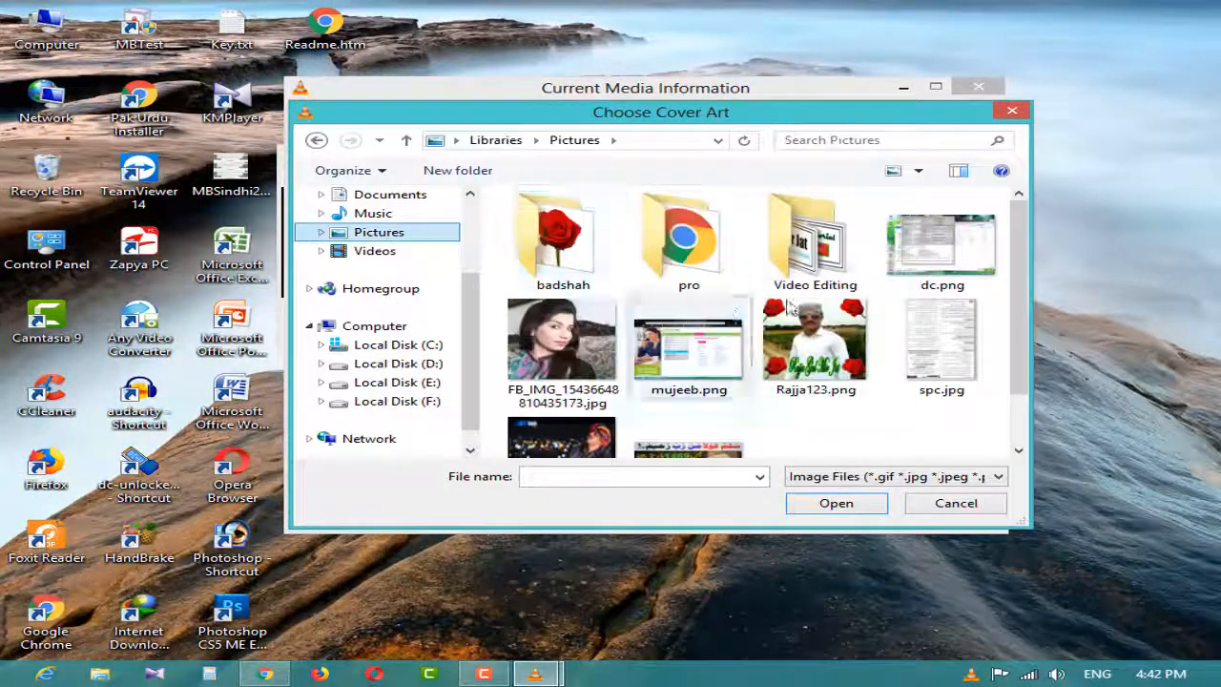
click(822, 333)
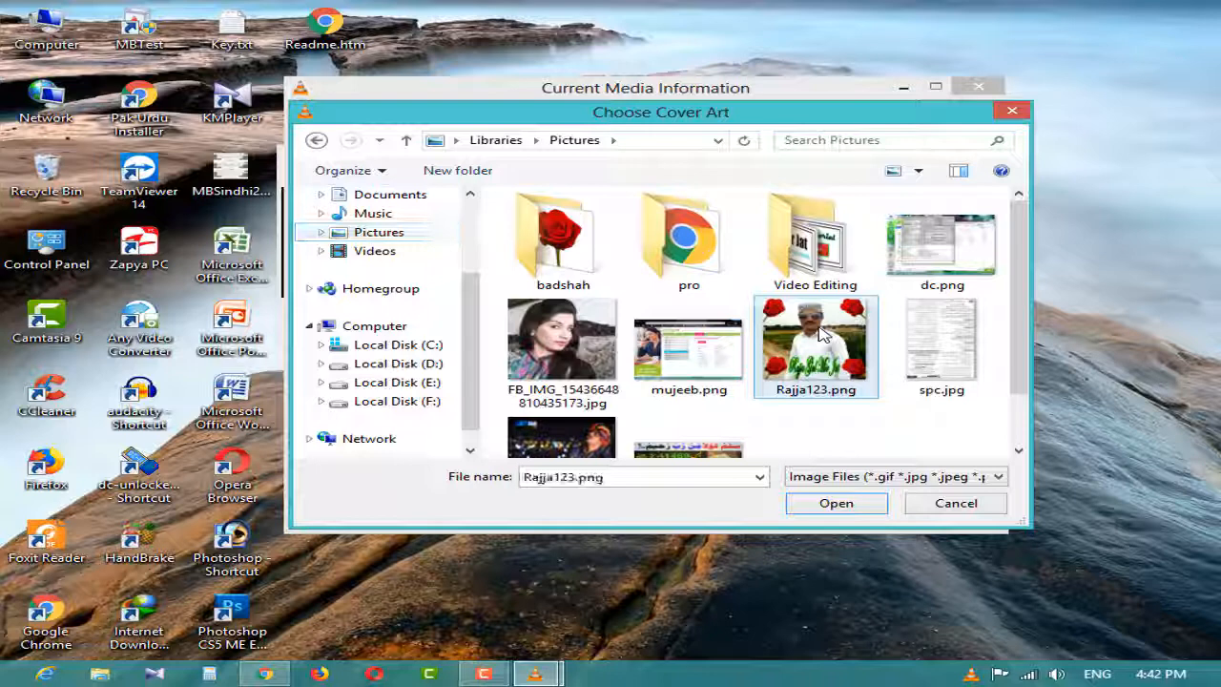
click(836, 503)
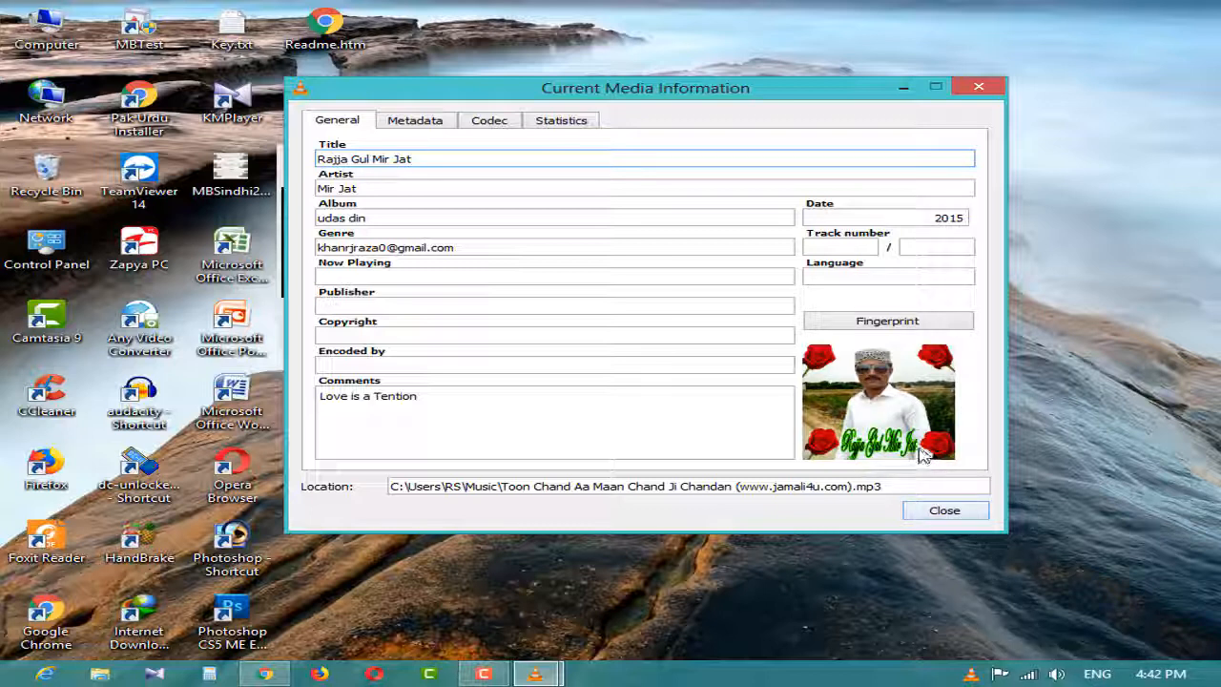
click(963, 517)
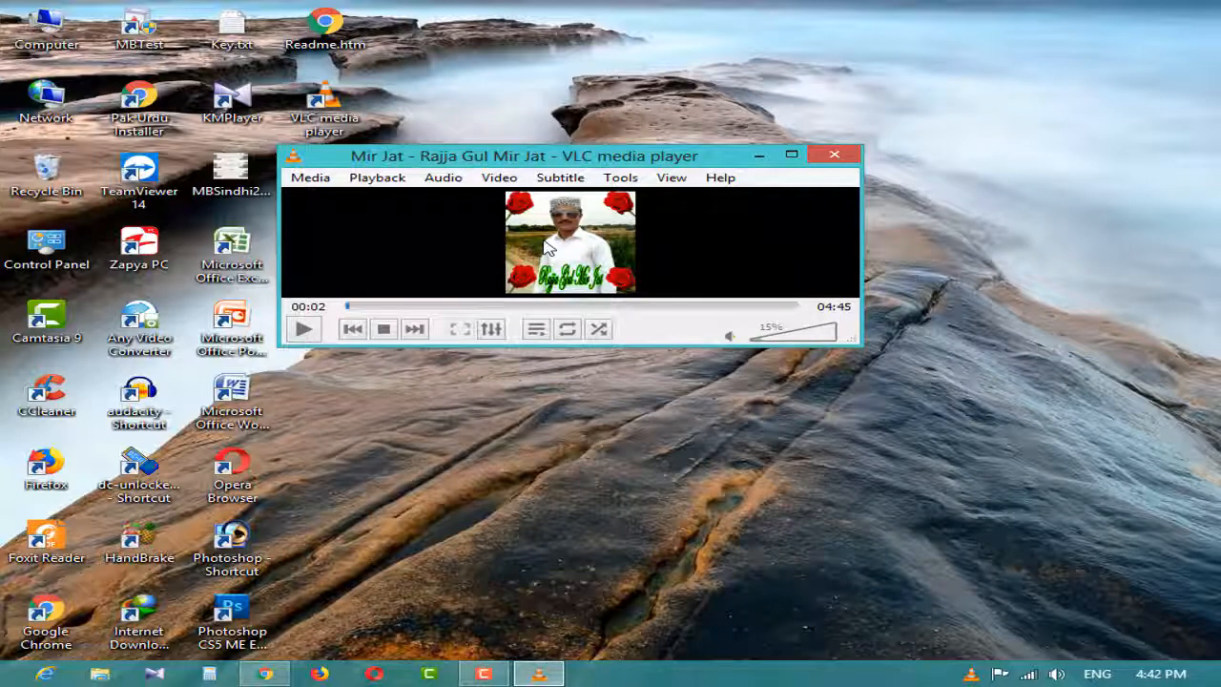
Stop the track's playback and reposition the player window on the desktop.
key(s)
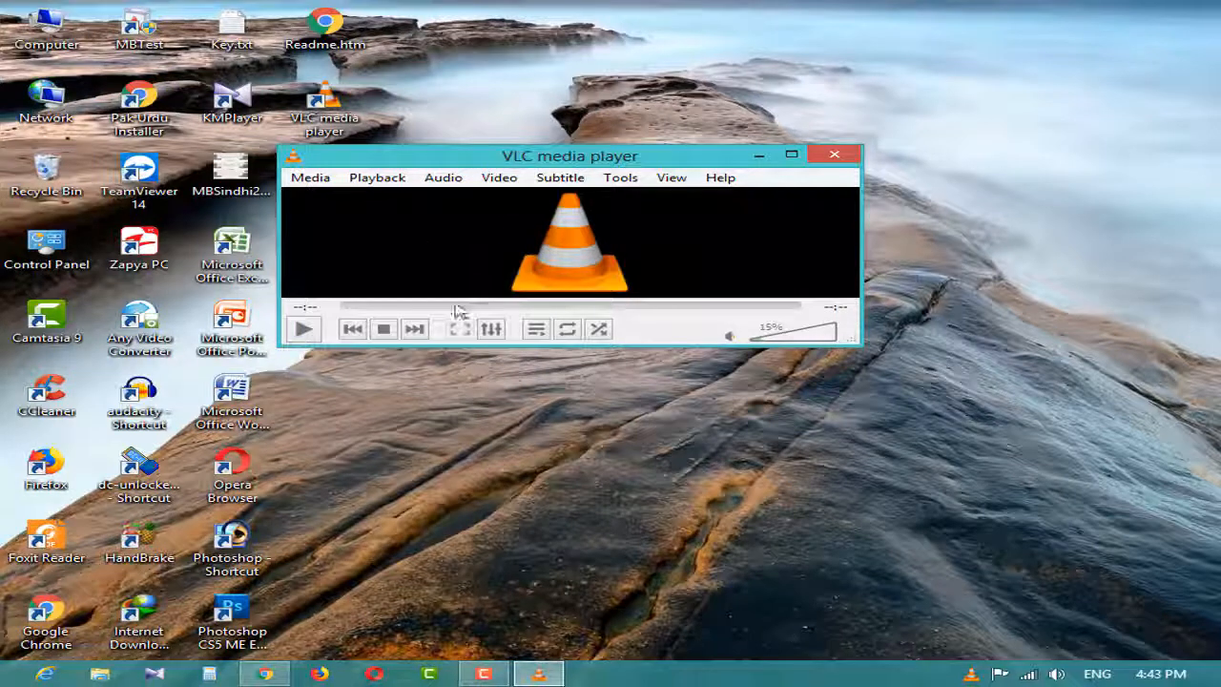
drag(492, 162, 570, 221)
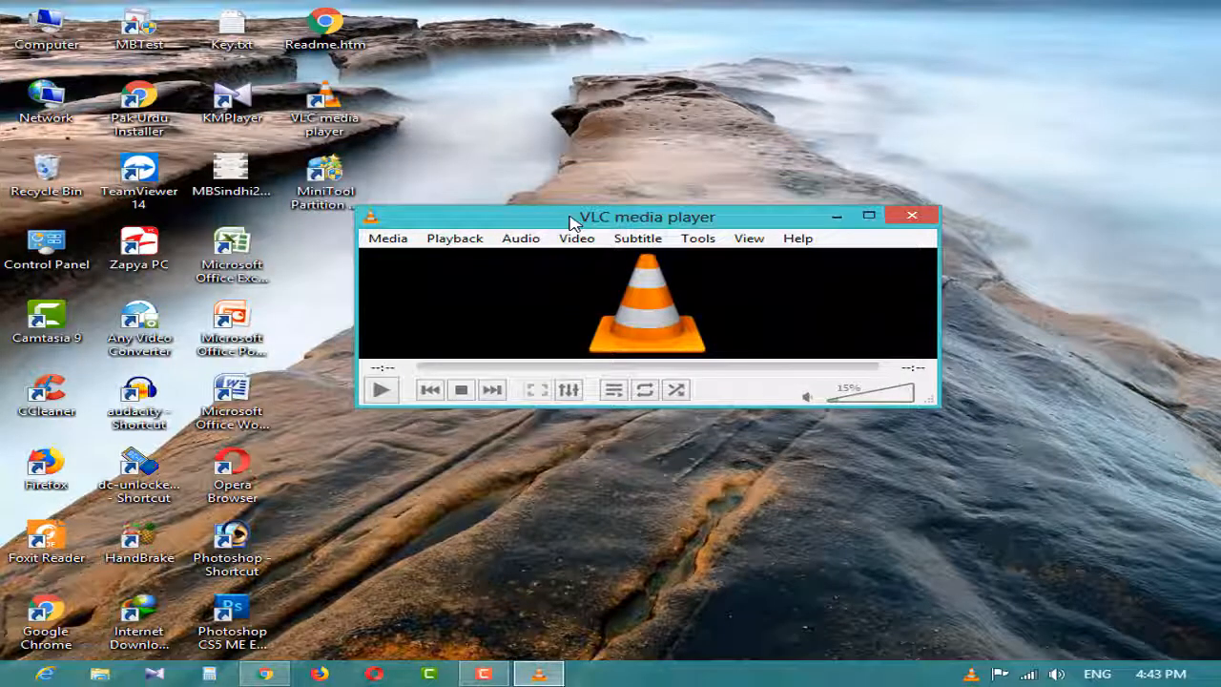
drag(722, 222, 630, 205)
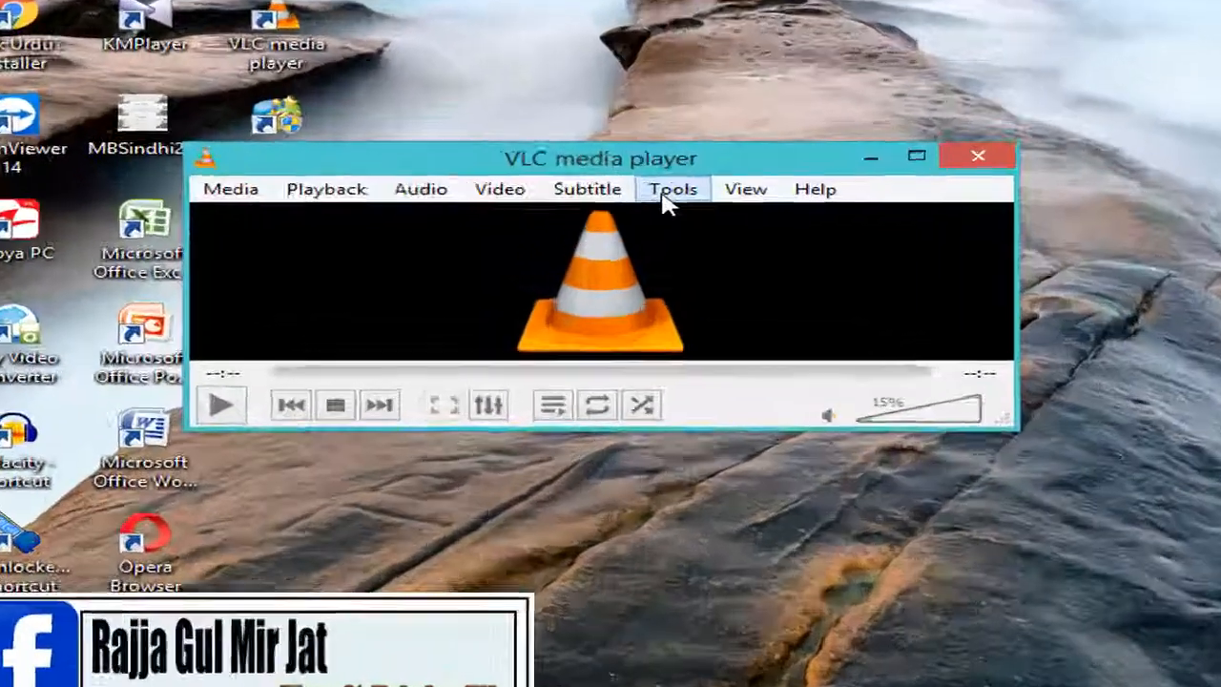
Set the interface look and feel to a custom skin in the preferences, and save.
click(601, 221)
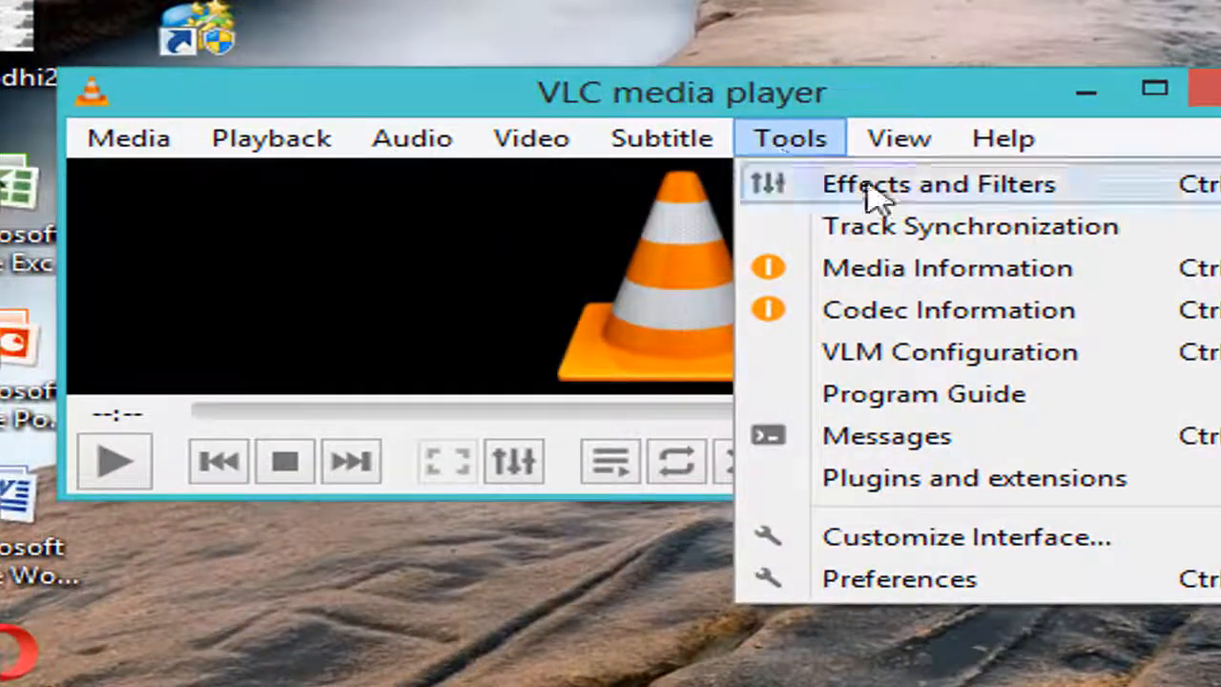
click(887, 579)
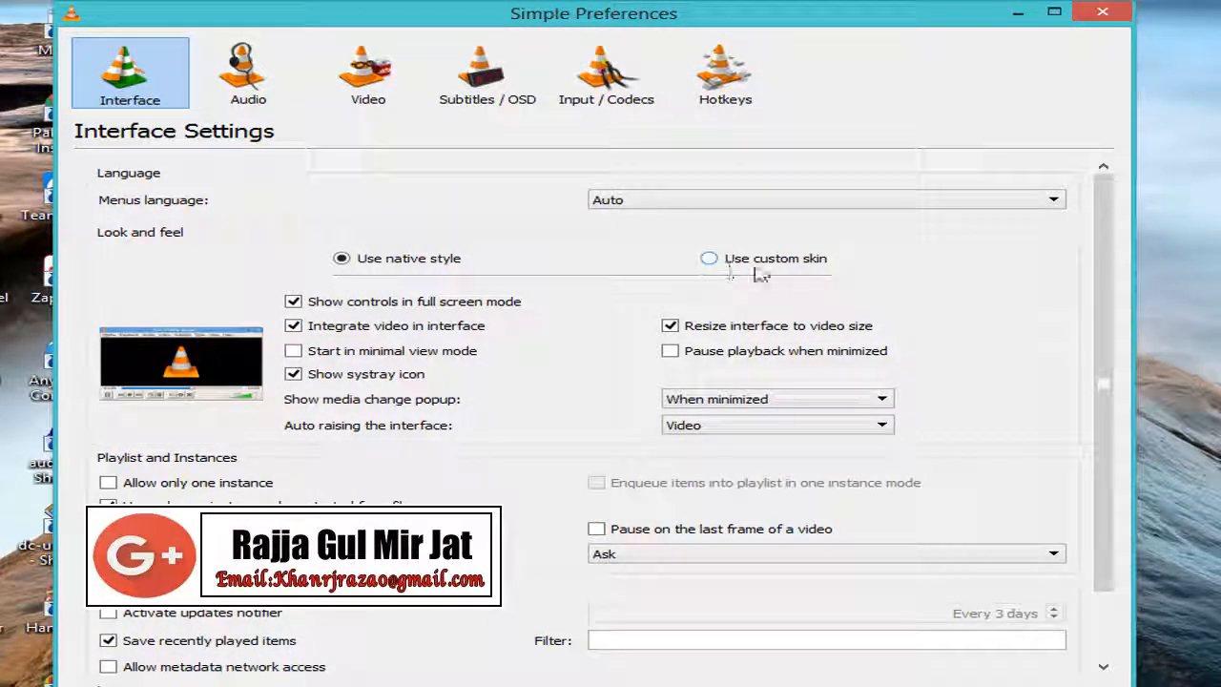
click(709, 258)
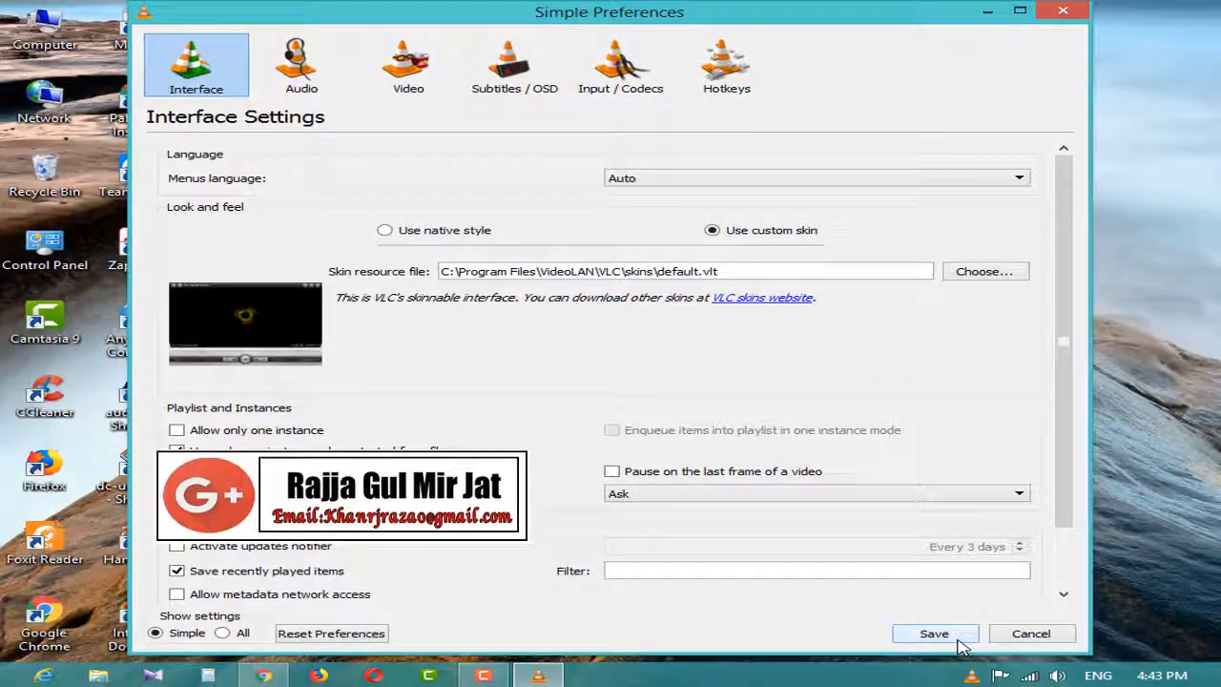
click(951, 683)
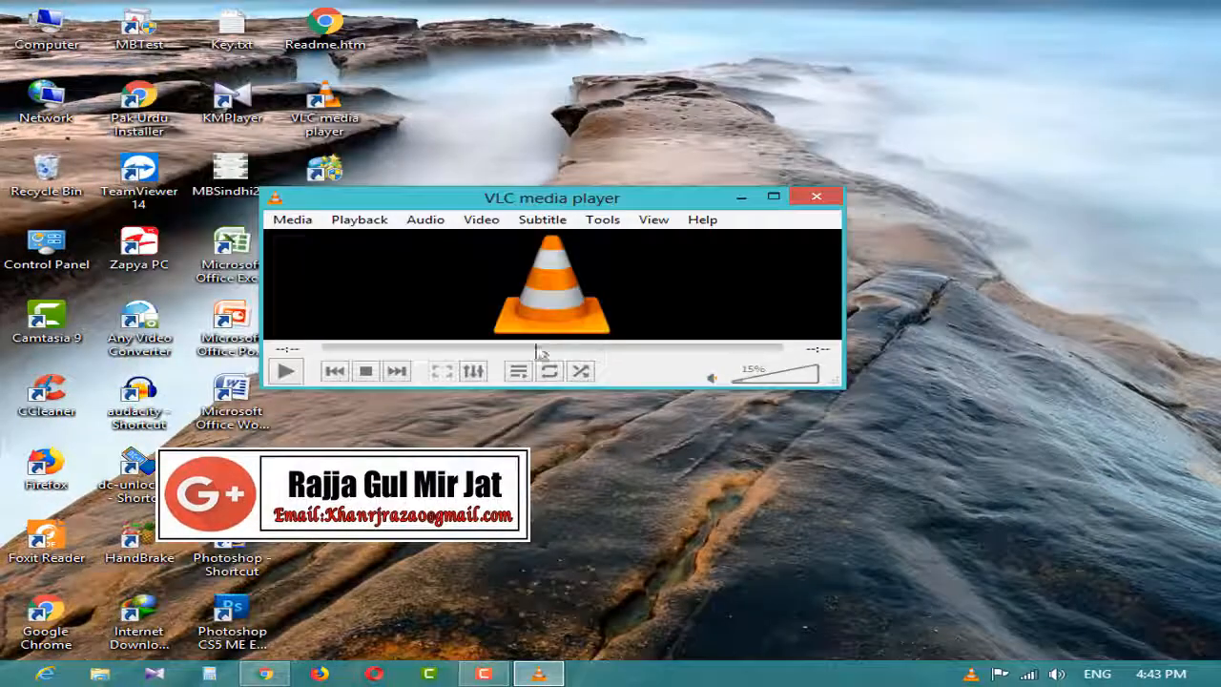
Restart the player to load the custom skin, and move the skinned window on the desktop.
click(815, 198)
double_click(325, 107)
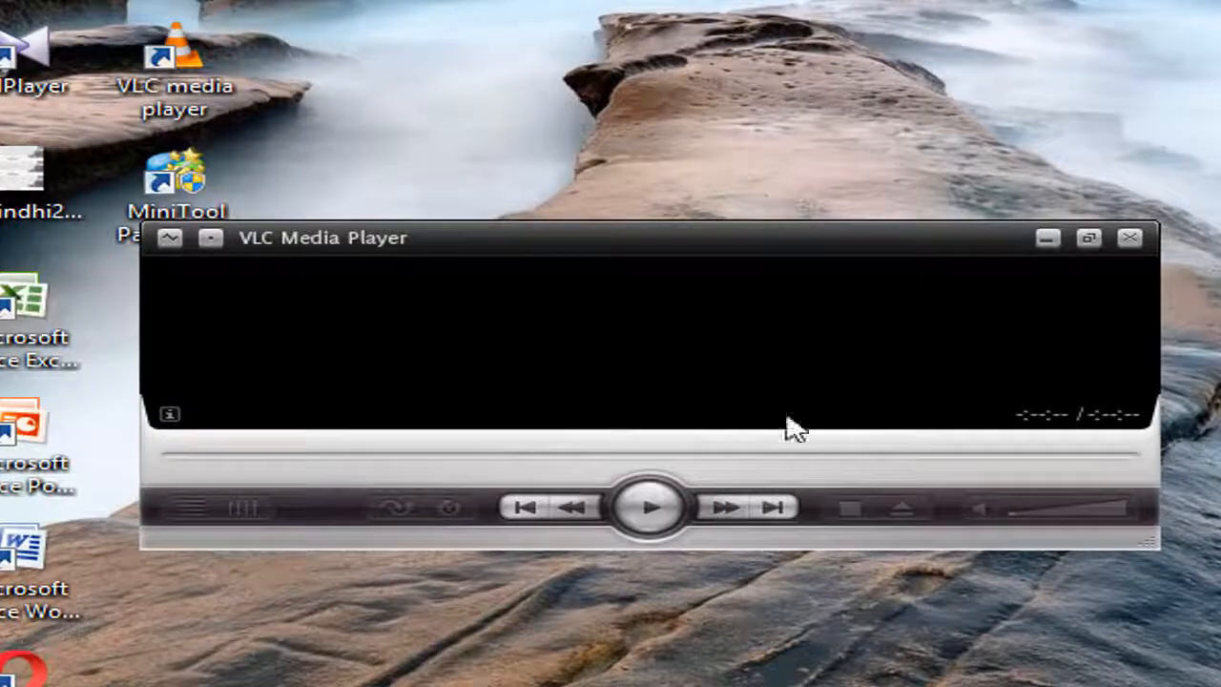
drag(454, 235, 545, 345)
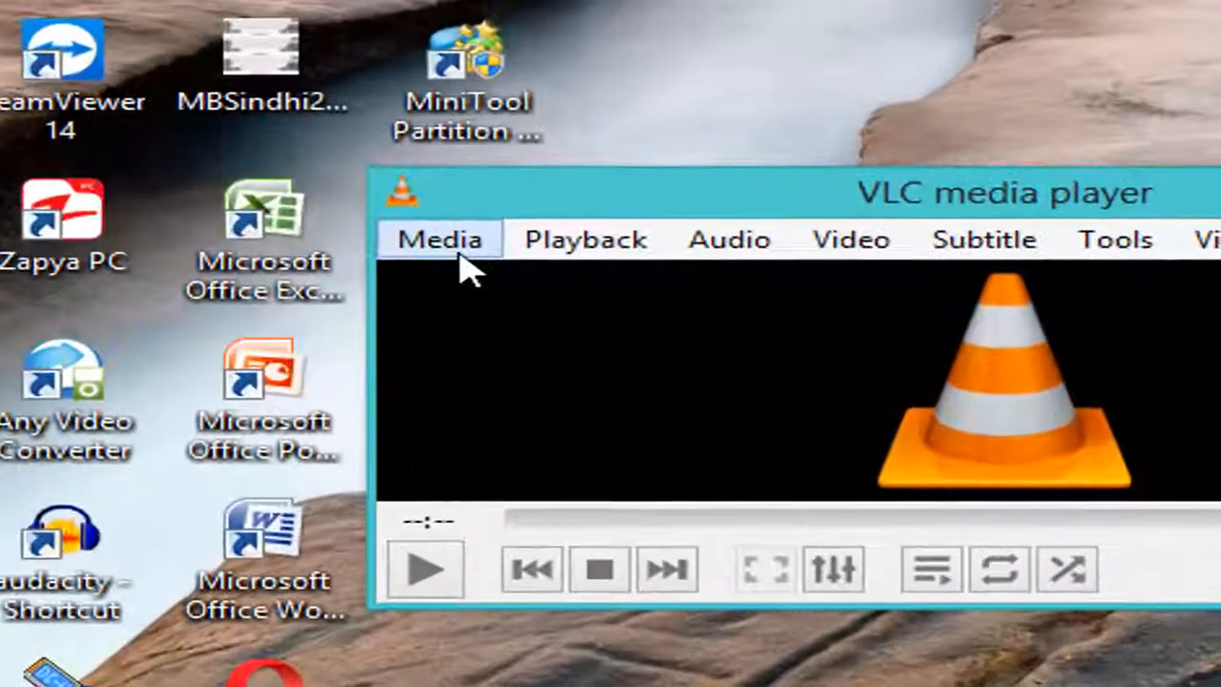
Open a capture device in Desktop mode with a desired frame rate of 10.00 f/s.
click(320, 257)
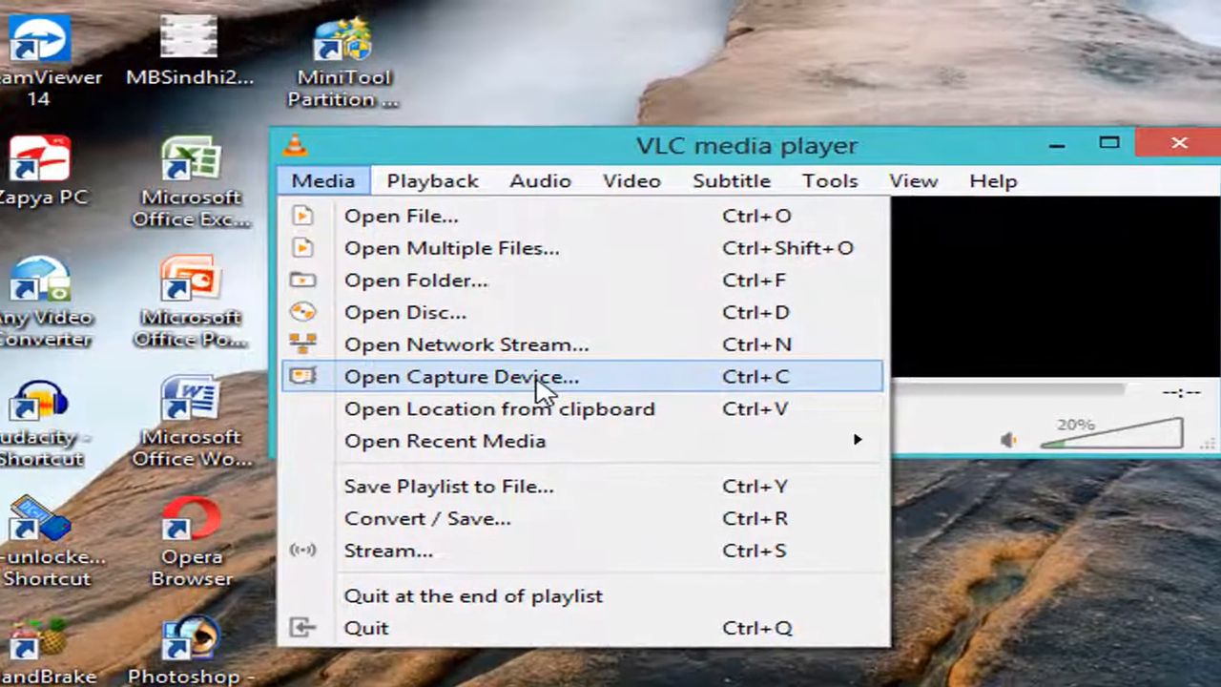
click(537, 381)
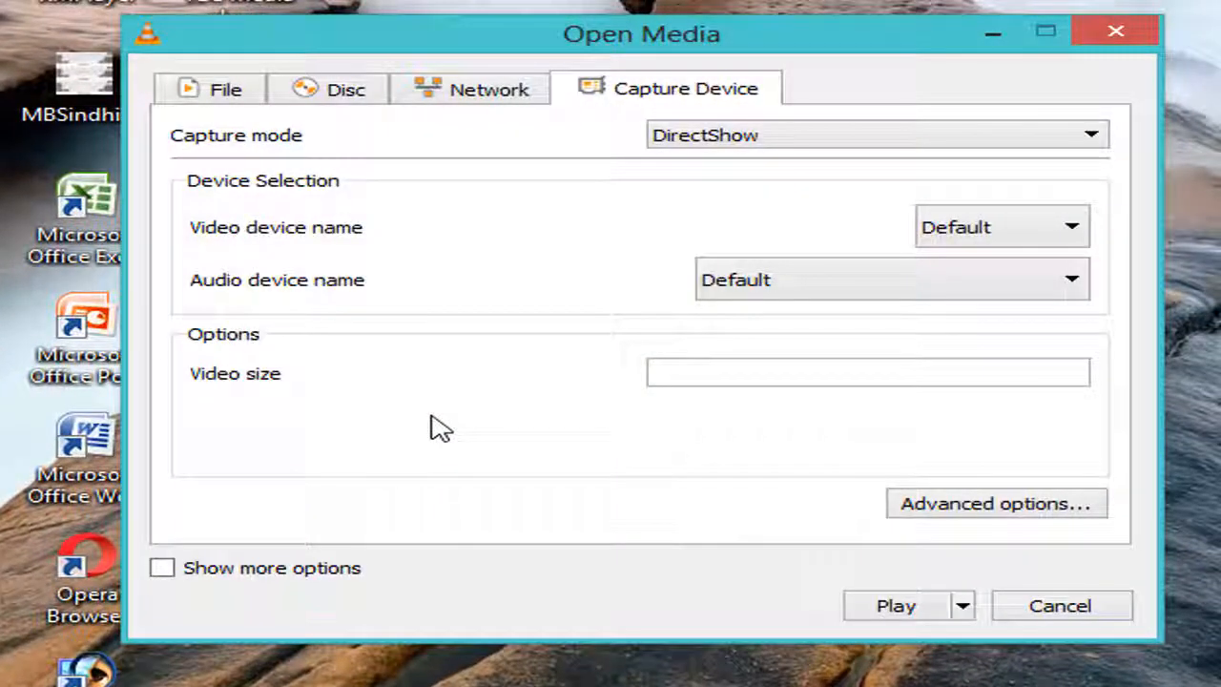
click(722, 144)
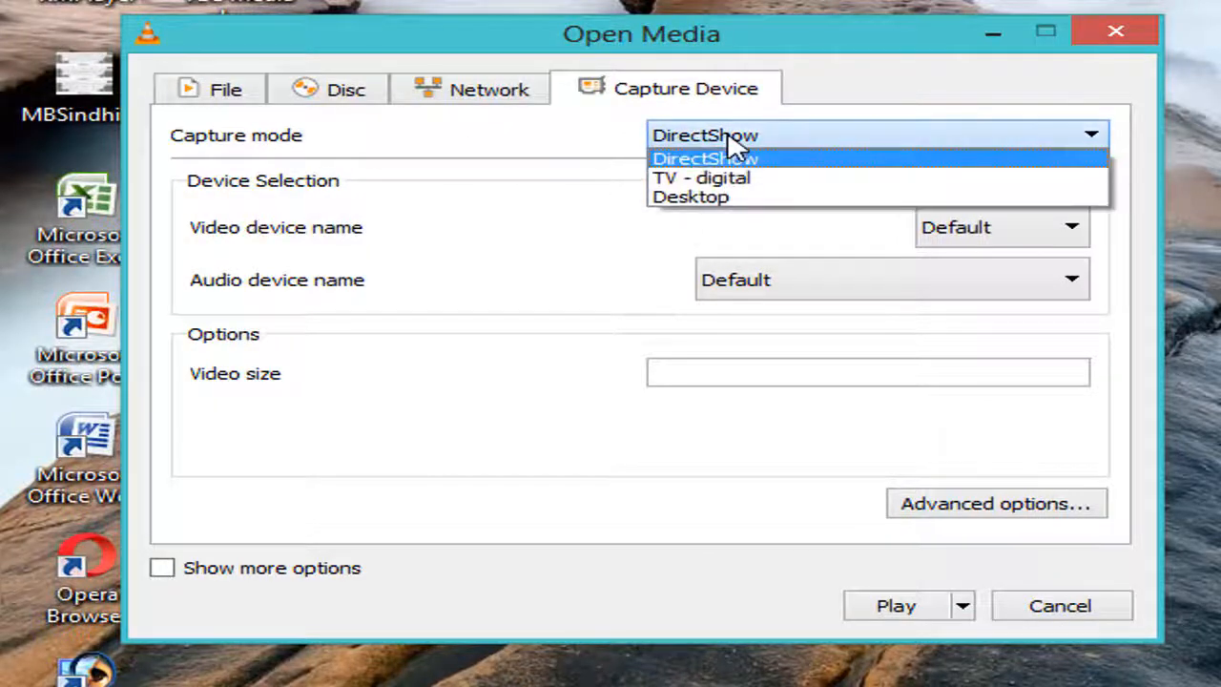
click(704, 196)
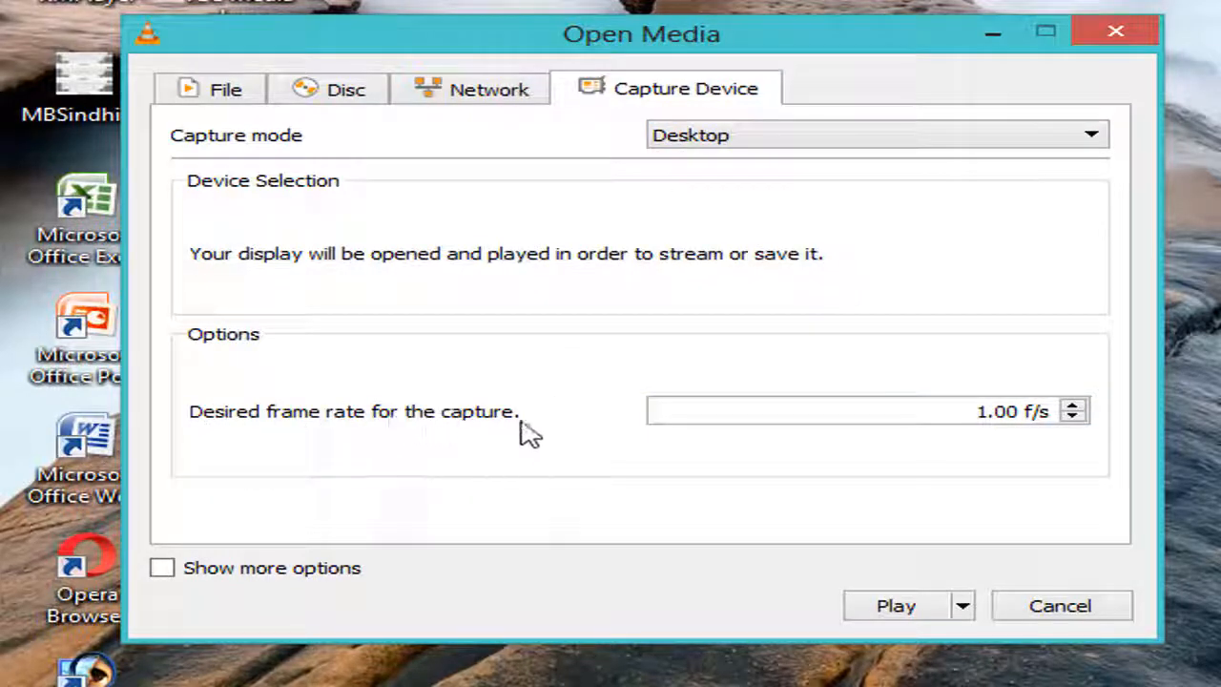
click(982, 412)
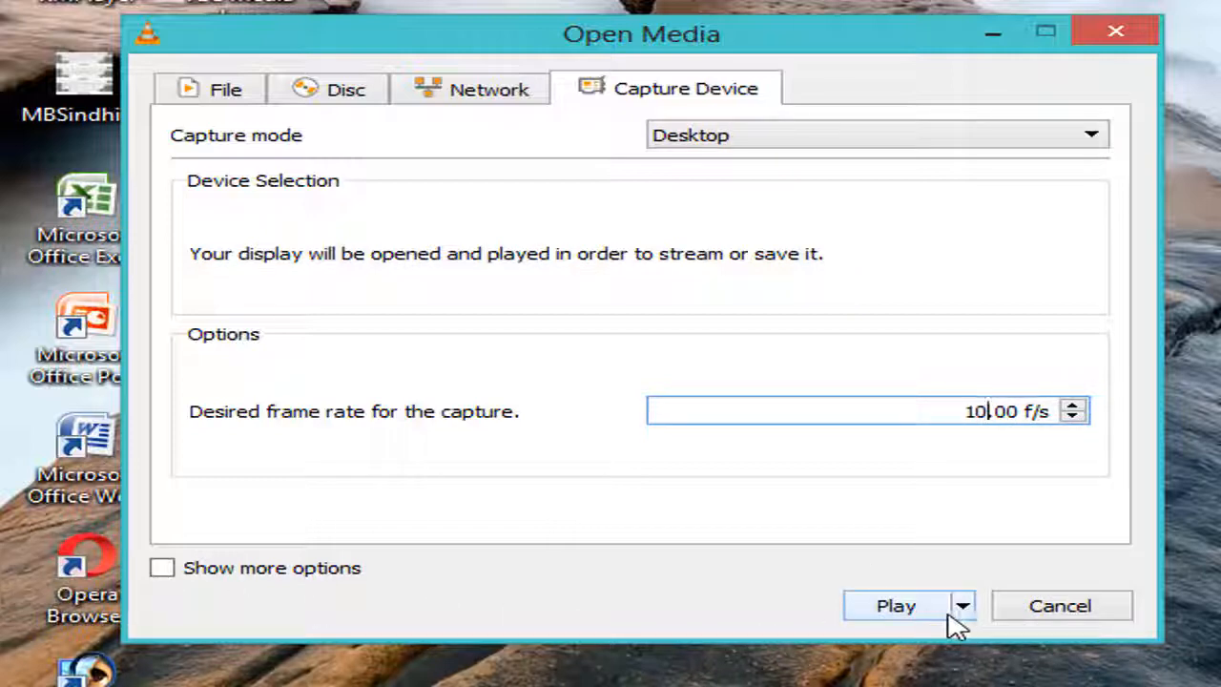
Choose to convert the desktop capture and start a new profile named 5555 with MP4/MOV encapsulation.
click(892, 563)
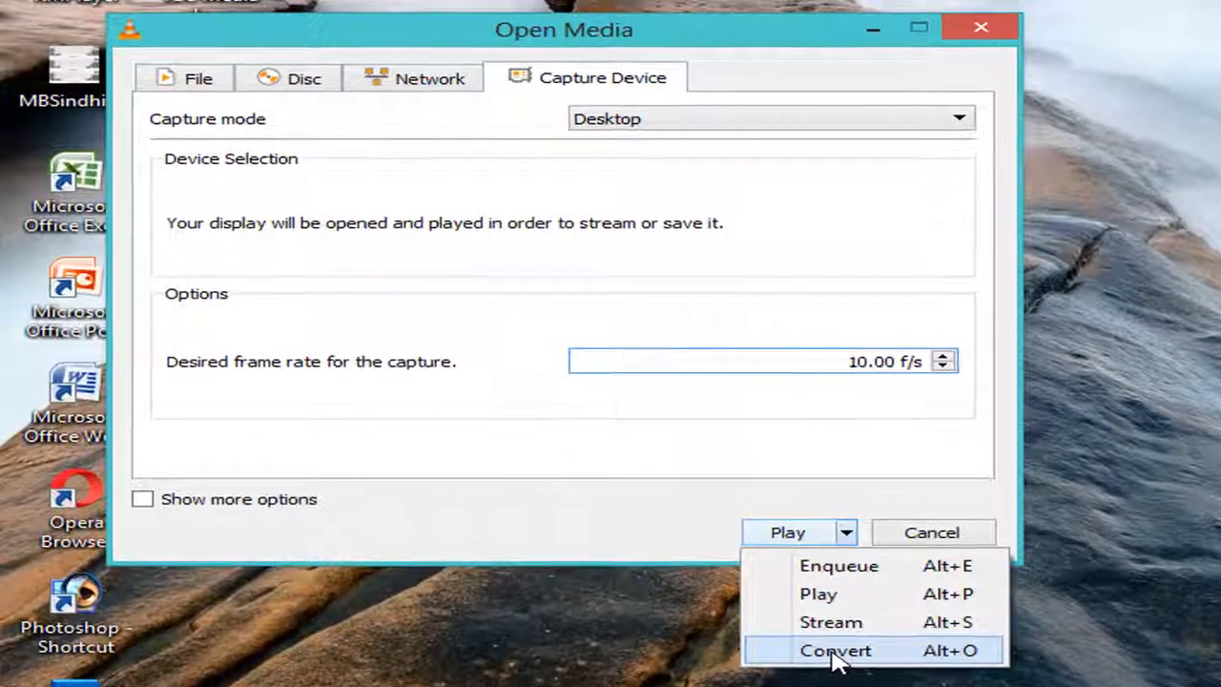
click(824, 645)
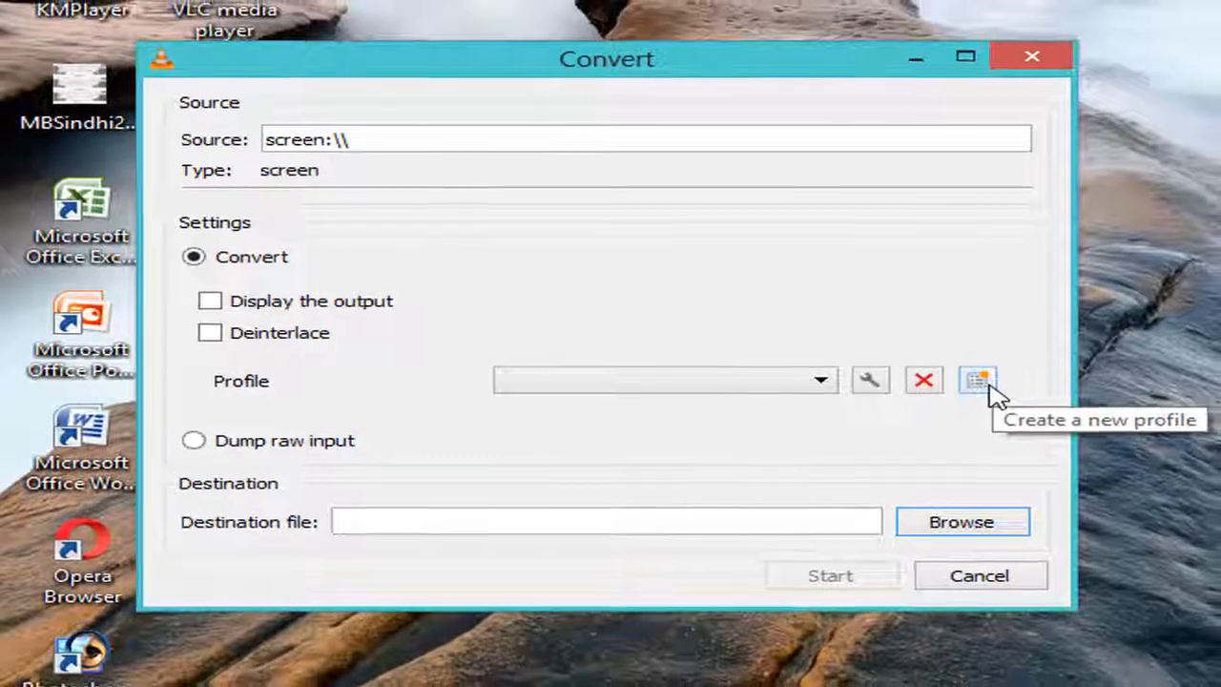
click(989, 393)
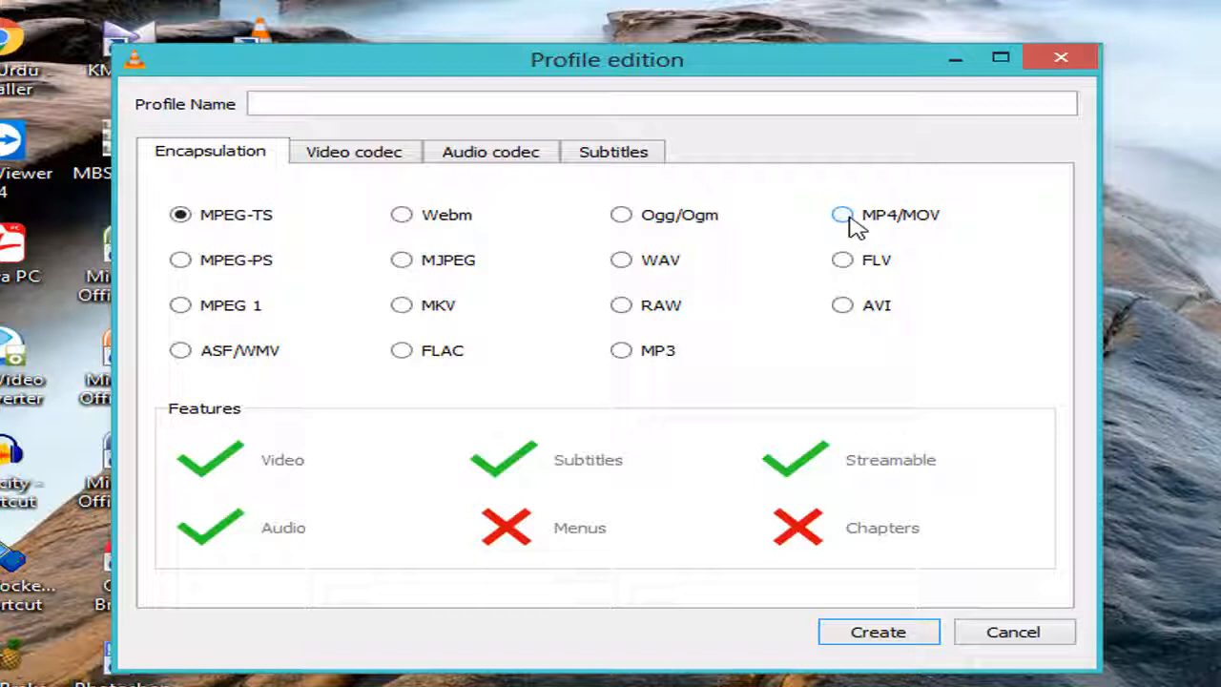
click(843, 215)
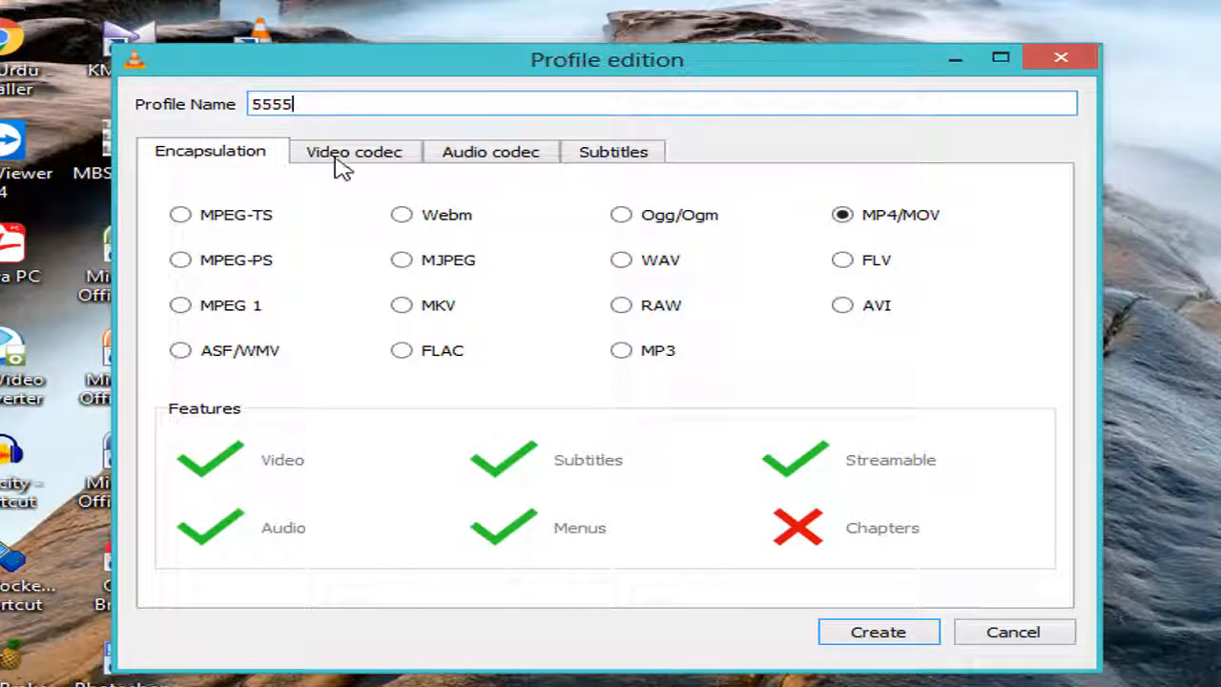
Enable video in the profile with the H-265 codec, and create the profile.
click(363, 157)
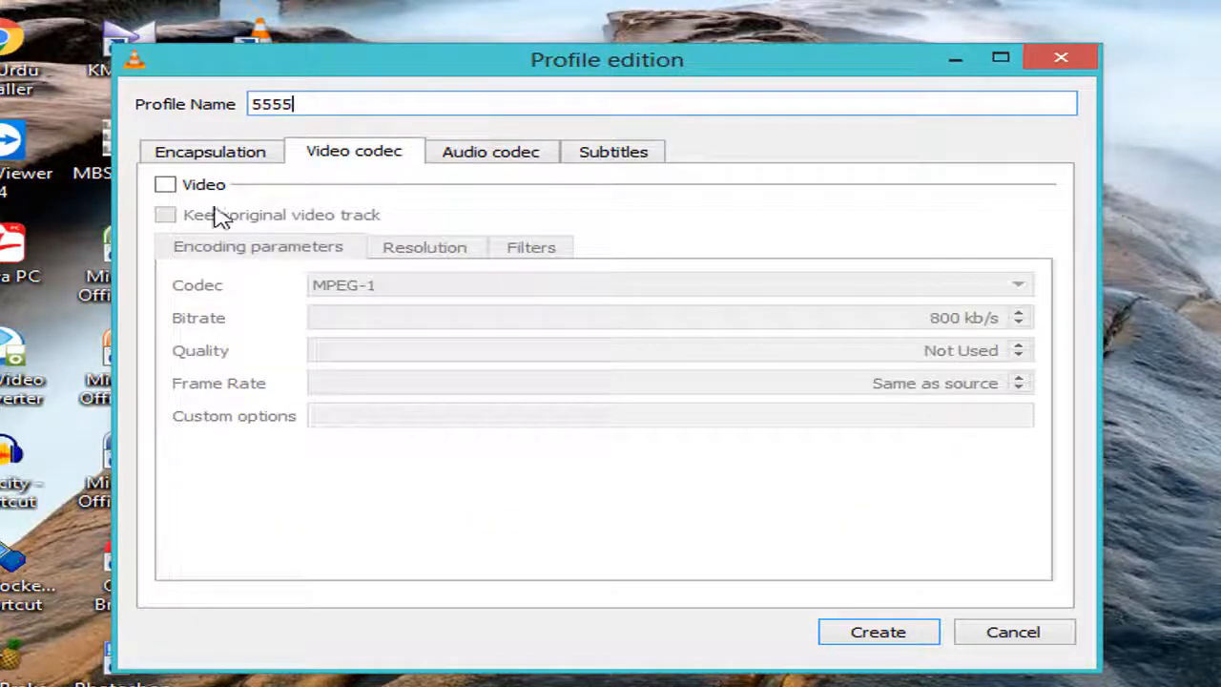
click(166, 185)
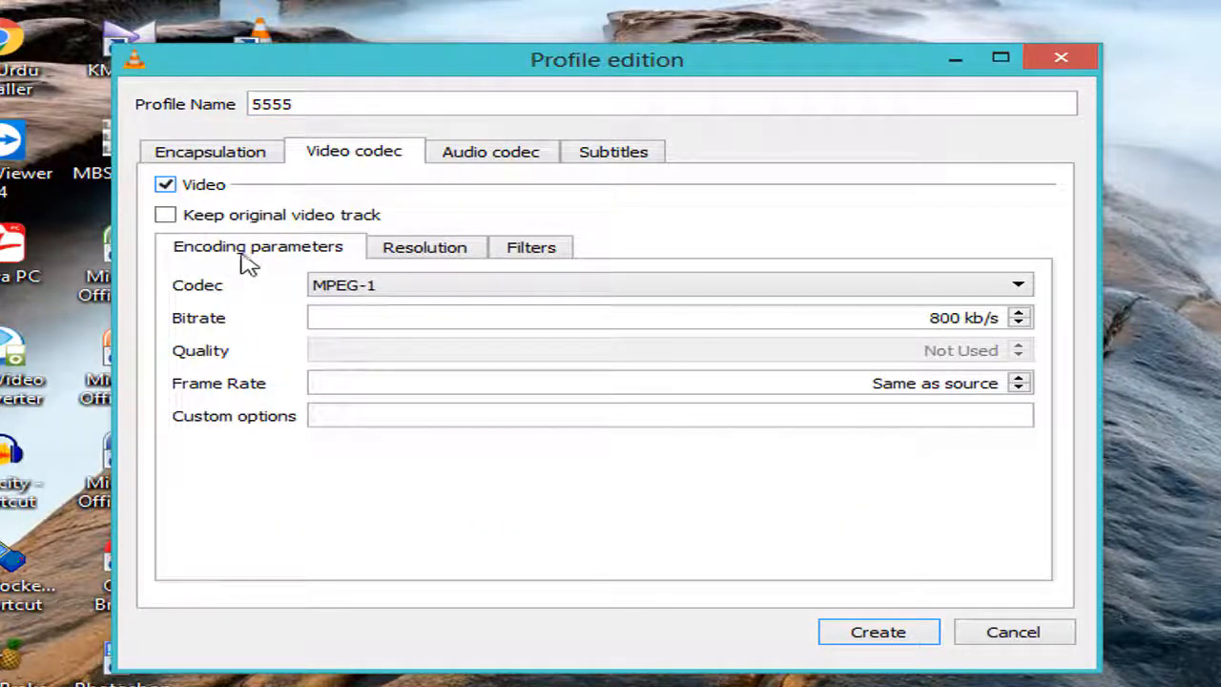
click(391, 292)
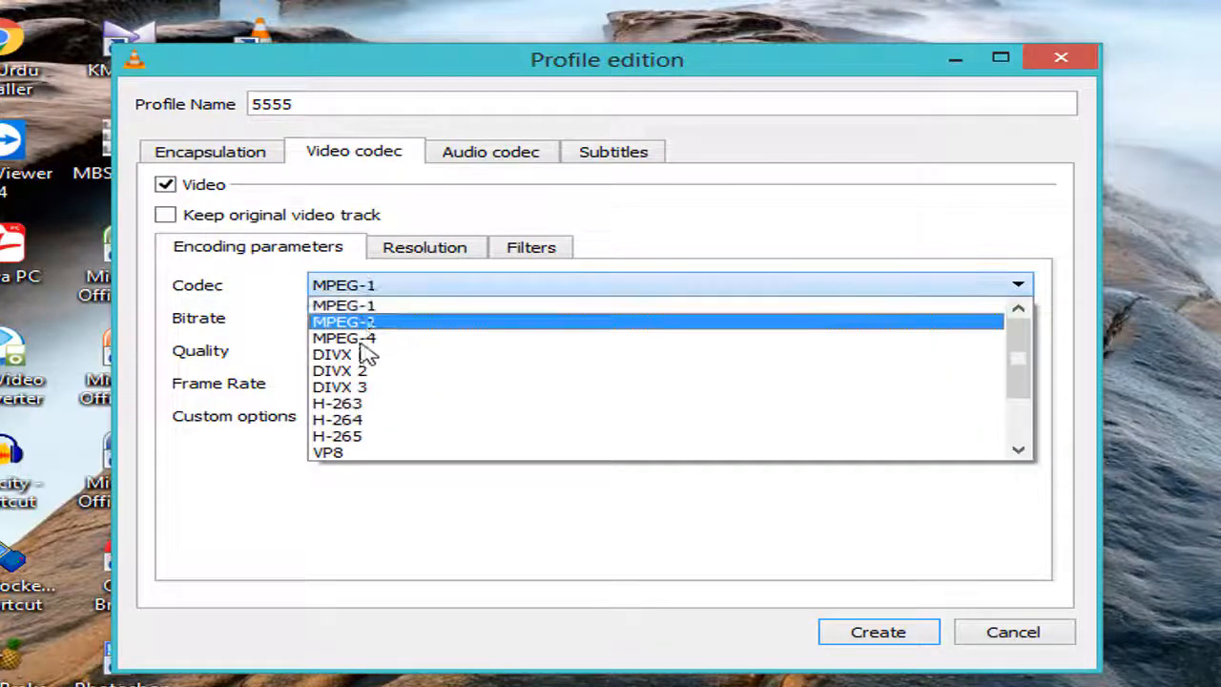
click(362, 441)
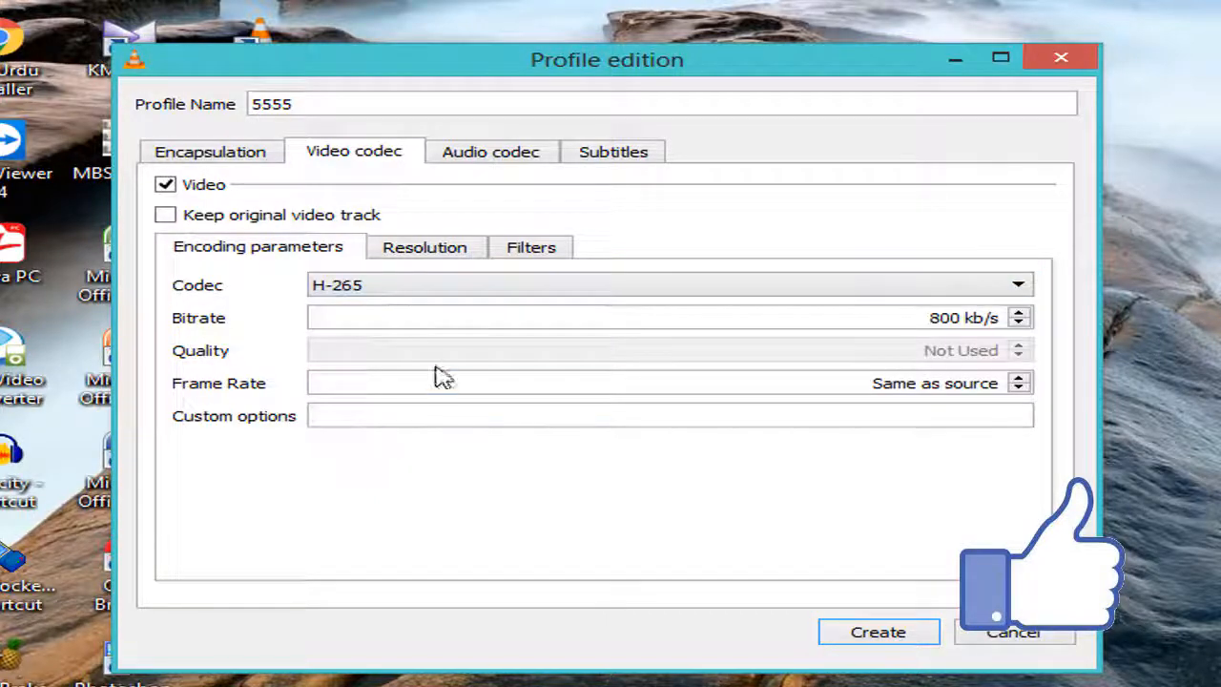
click(883, 637)
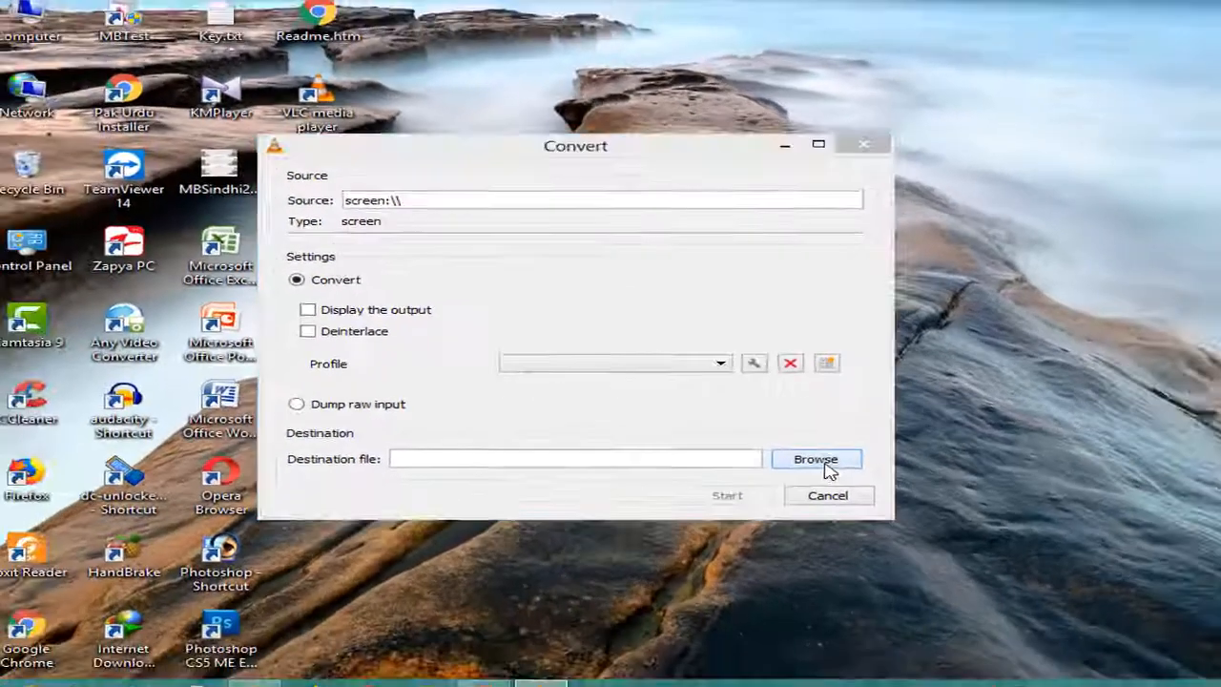
Set the destination file to 55555 as MP4 in the Videos library, and start the desktop recording.
click(930, 536)
click(354, 298)
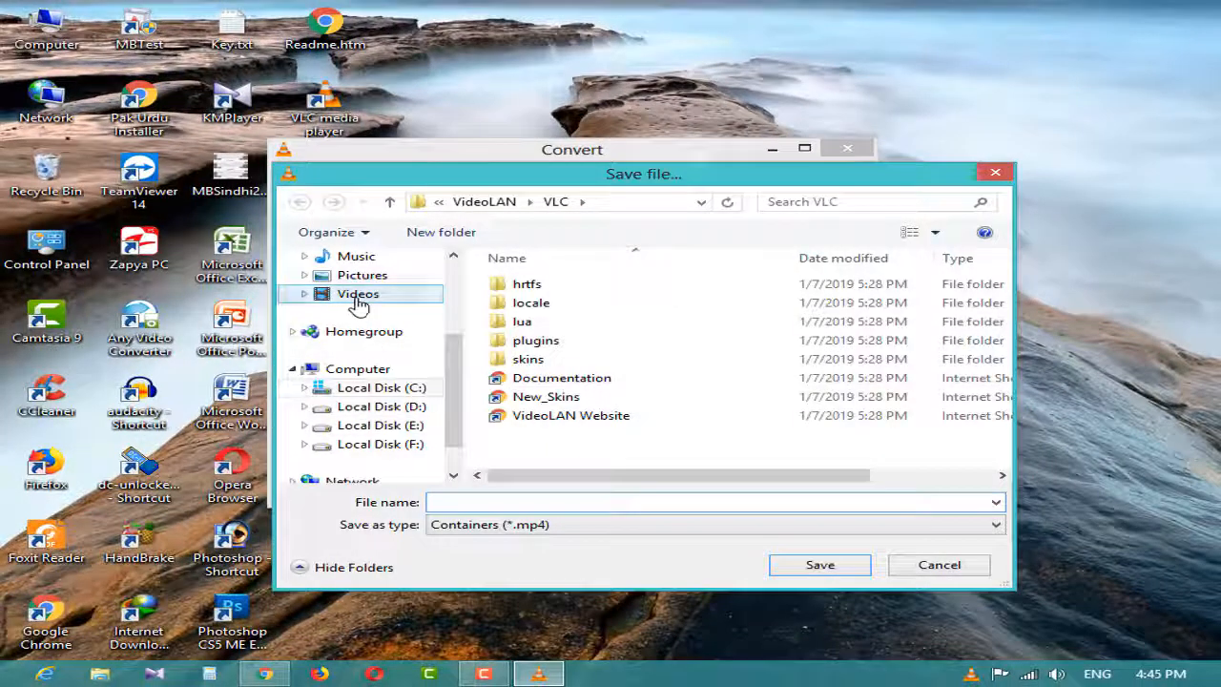
click(581, 501)
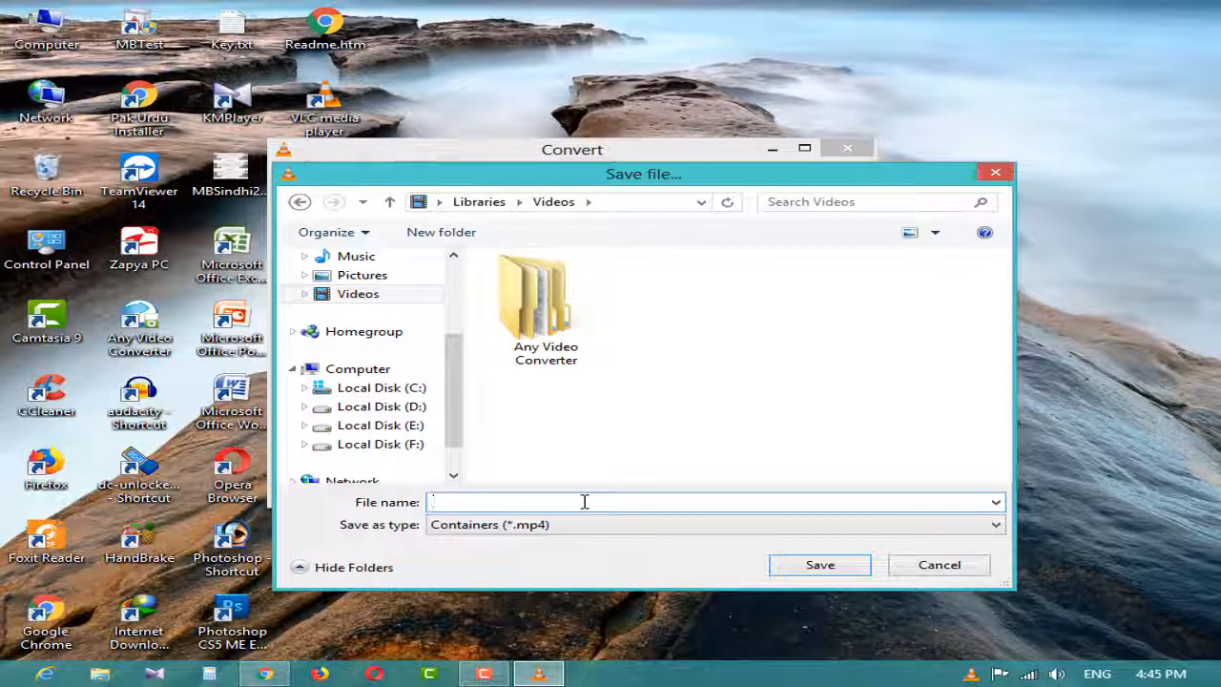
text(55555)
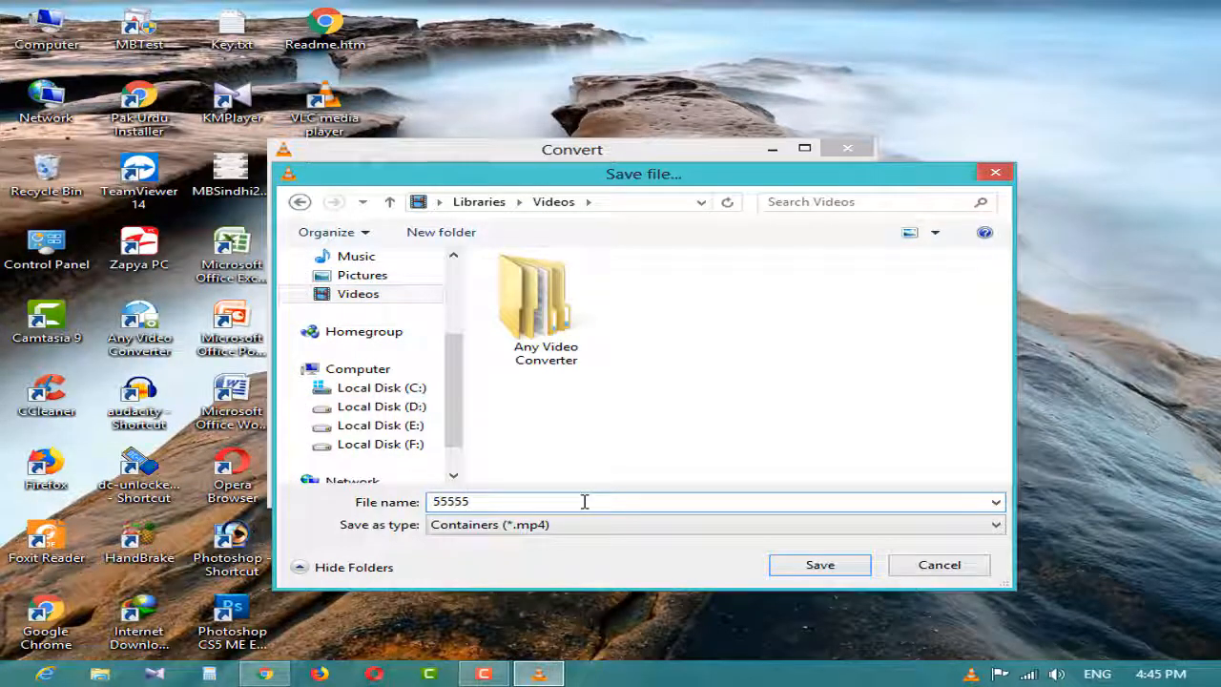
click(806, 572)
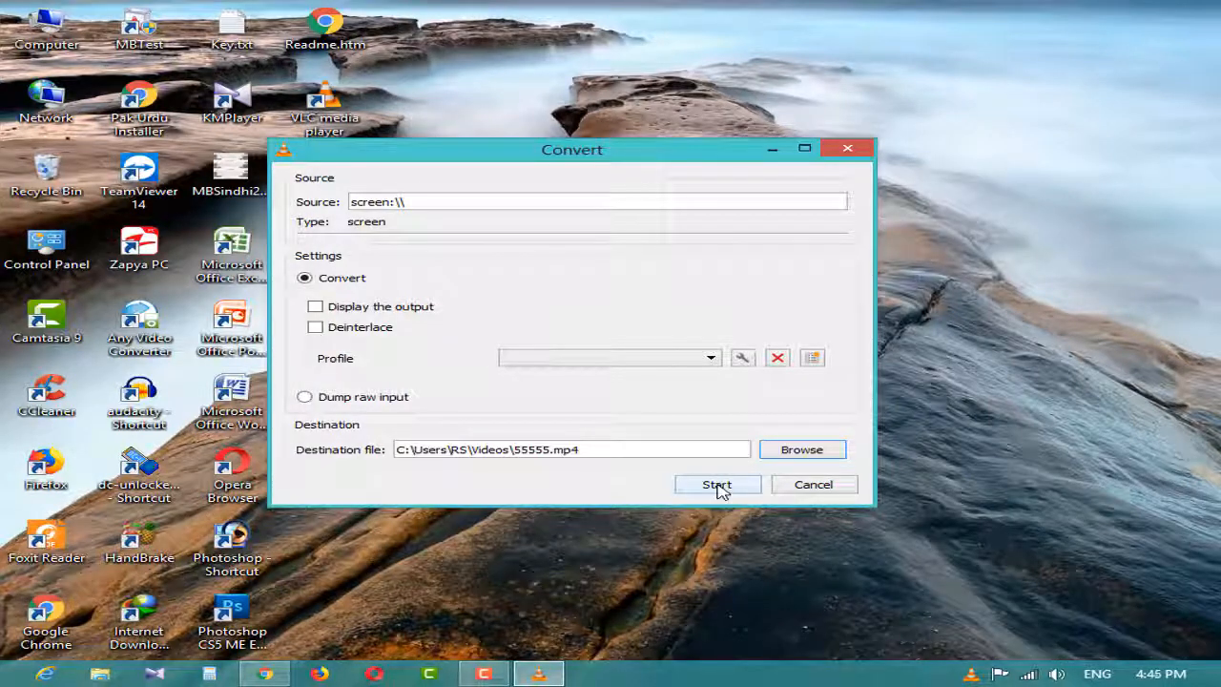
click(717, 486)
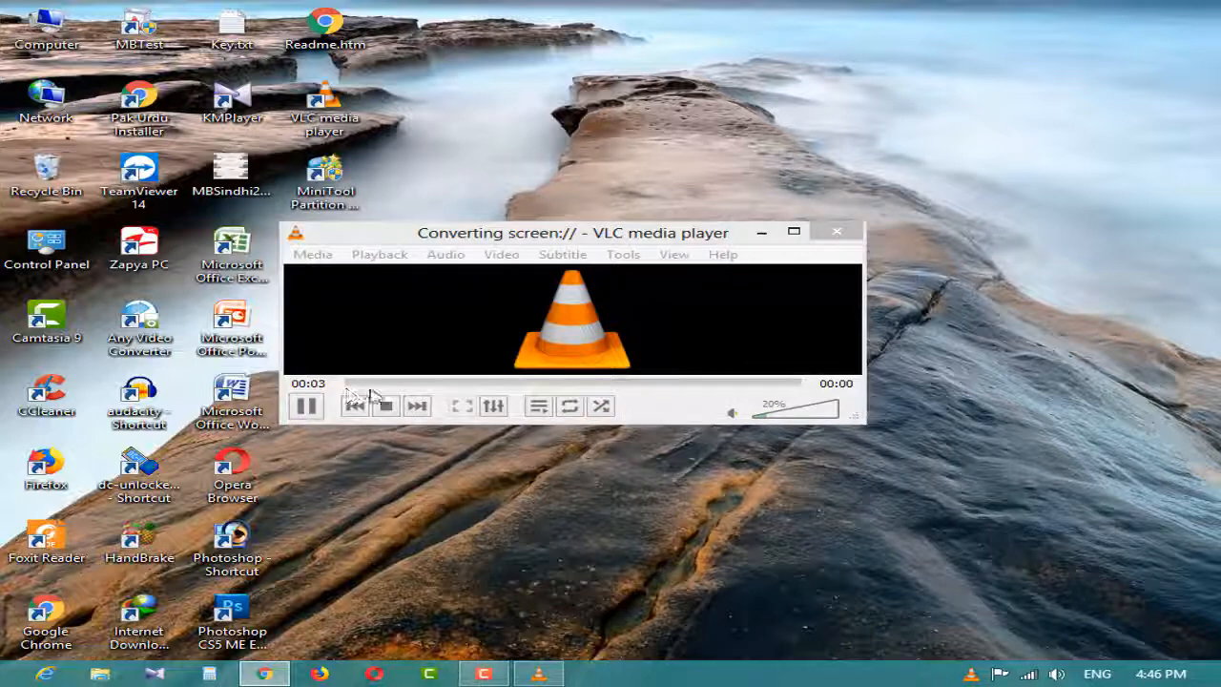
Minimize the player and refresh the desktop while the recording runs.
click(763, 243)
right_click(639, 234)
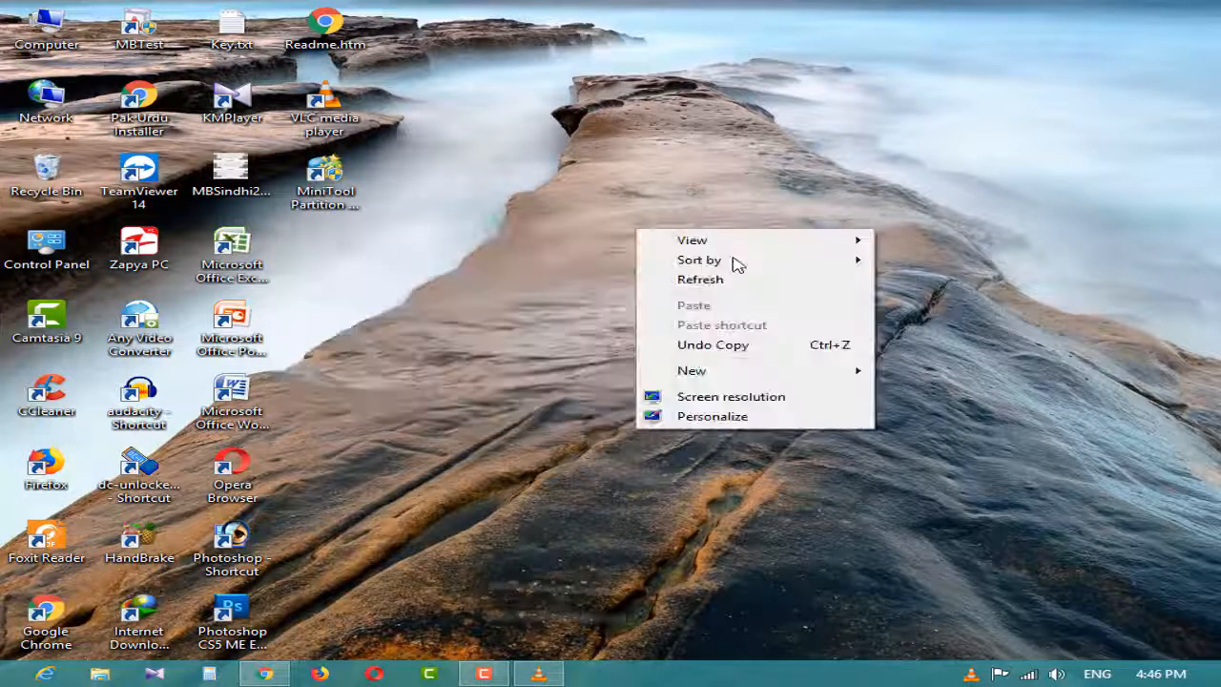
click(685, 278)
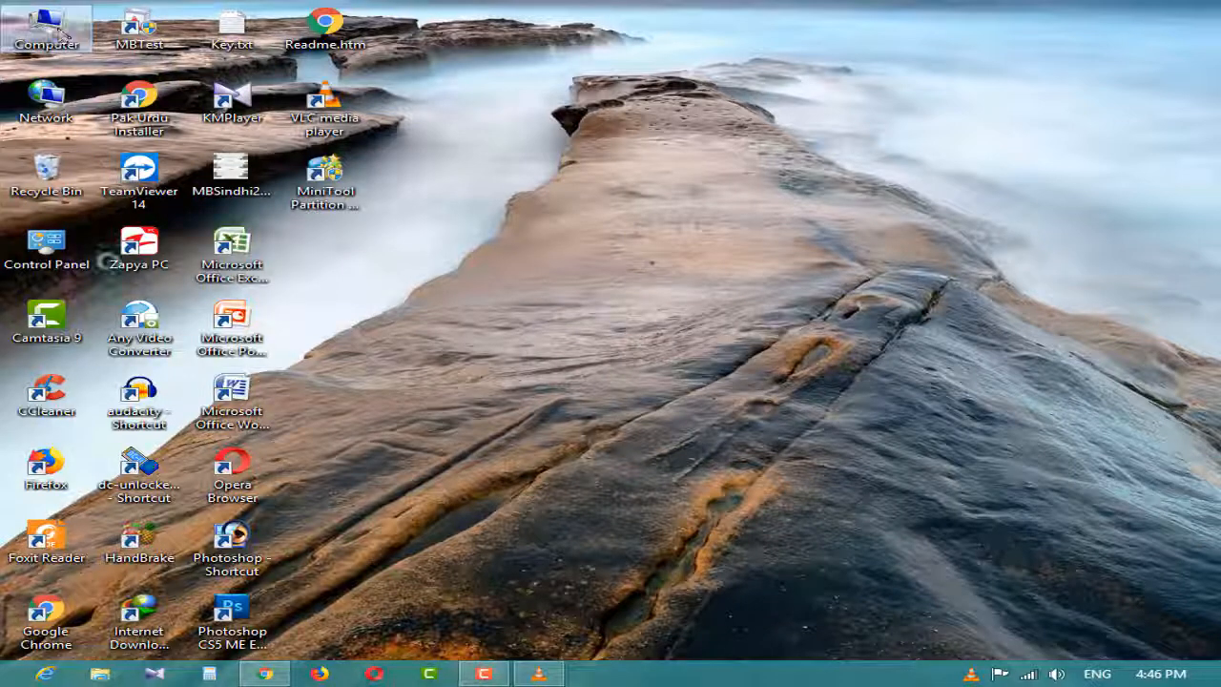
Open the Computer window, browse several drives and folders for the recording, and close the window.
key(super+e)
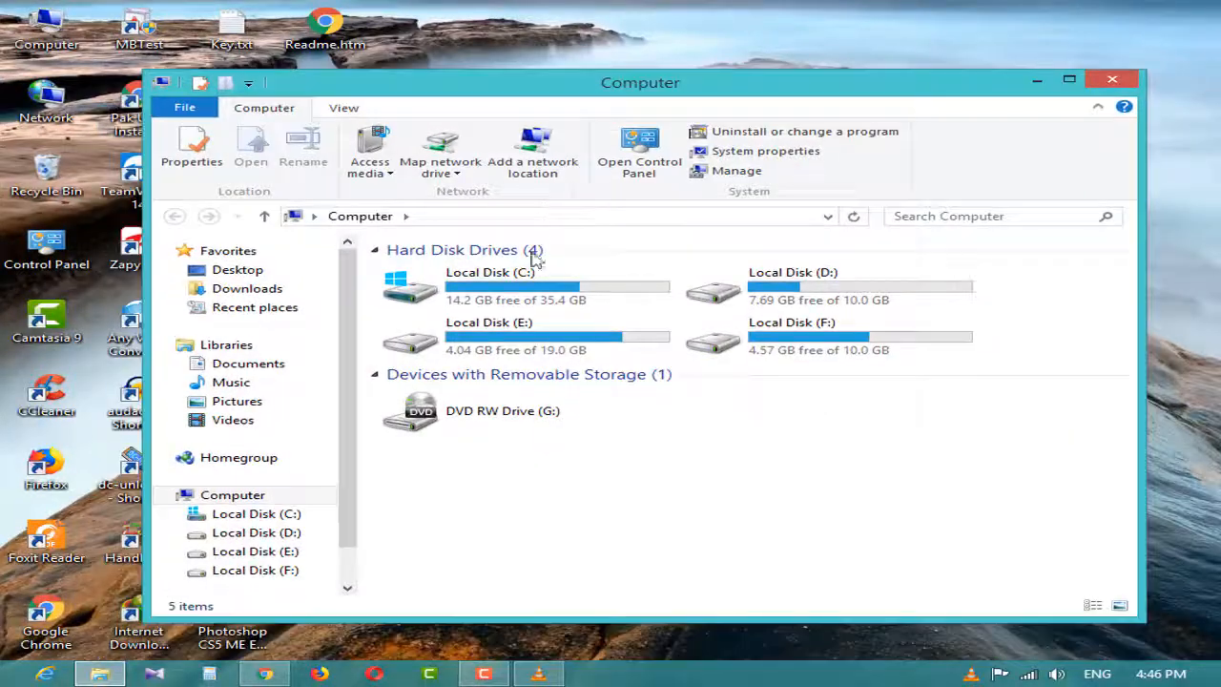
click(502, 324)
double_click(502, 324)
click(249, 307)
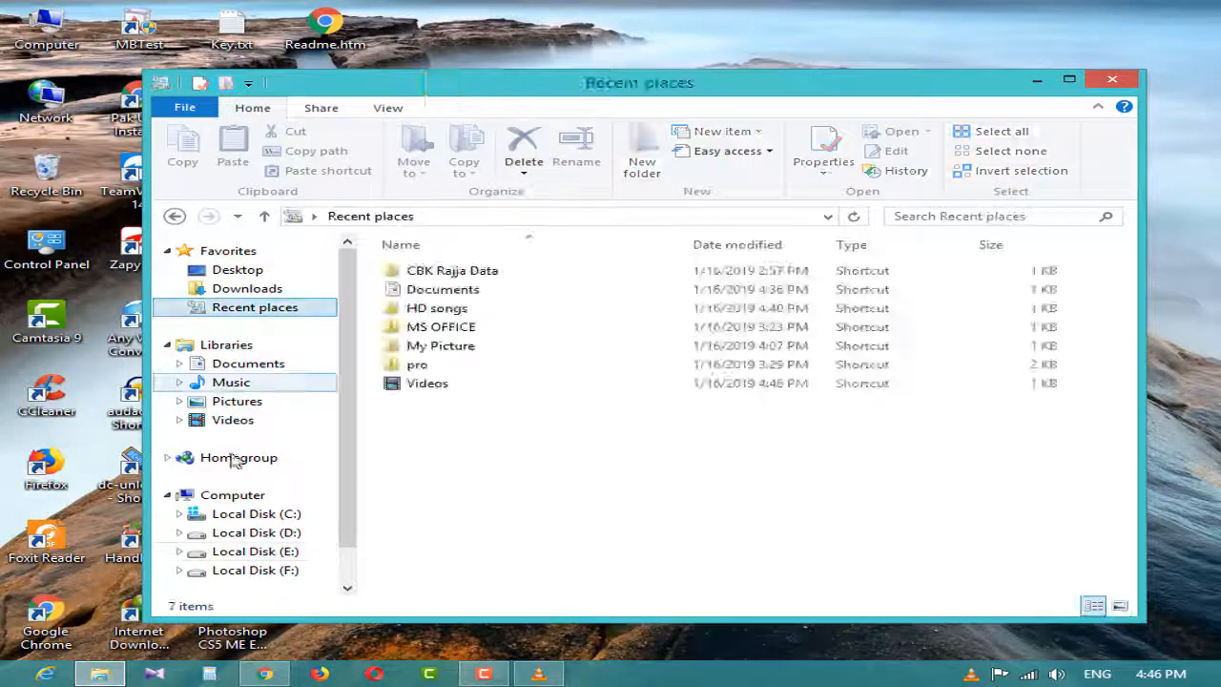
click(231, 381)
click(244, 515)
click(247, 288)
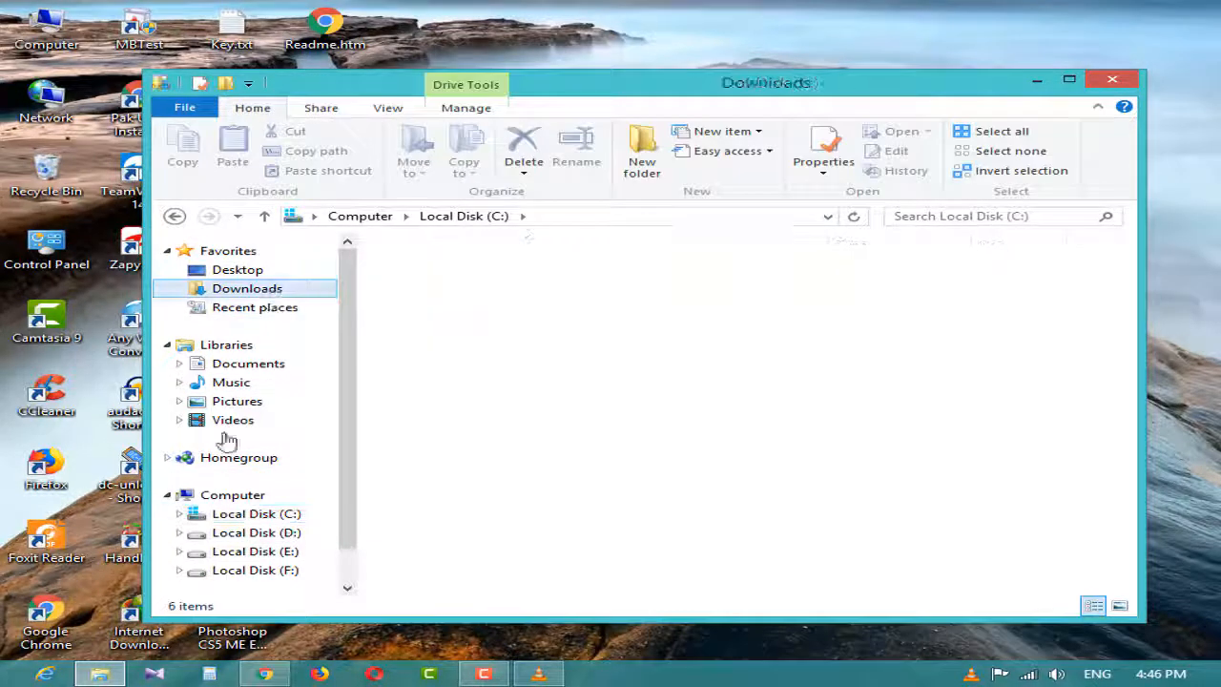
click(227, 570)
click(234, 533)
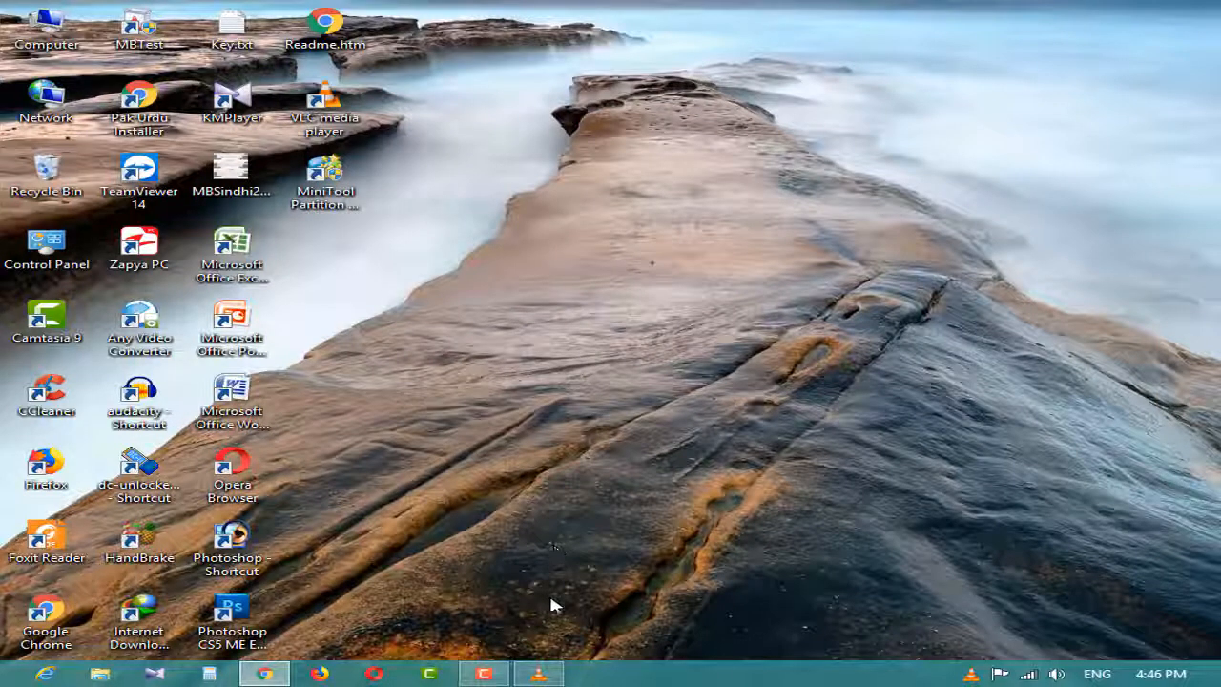
Restore the player to stop the desktop recording, and play 55555.mp4 from the Videos library.
click(539, 672)
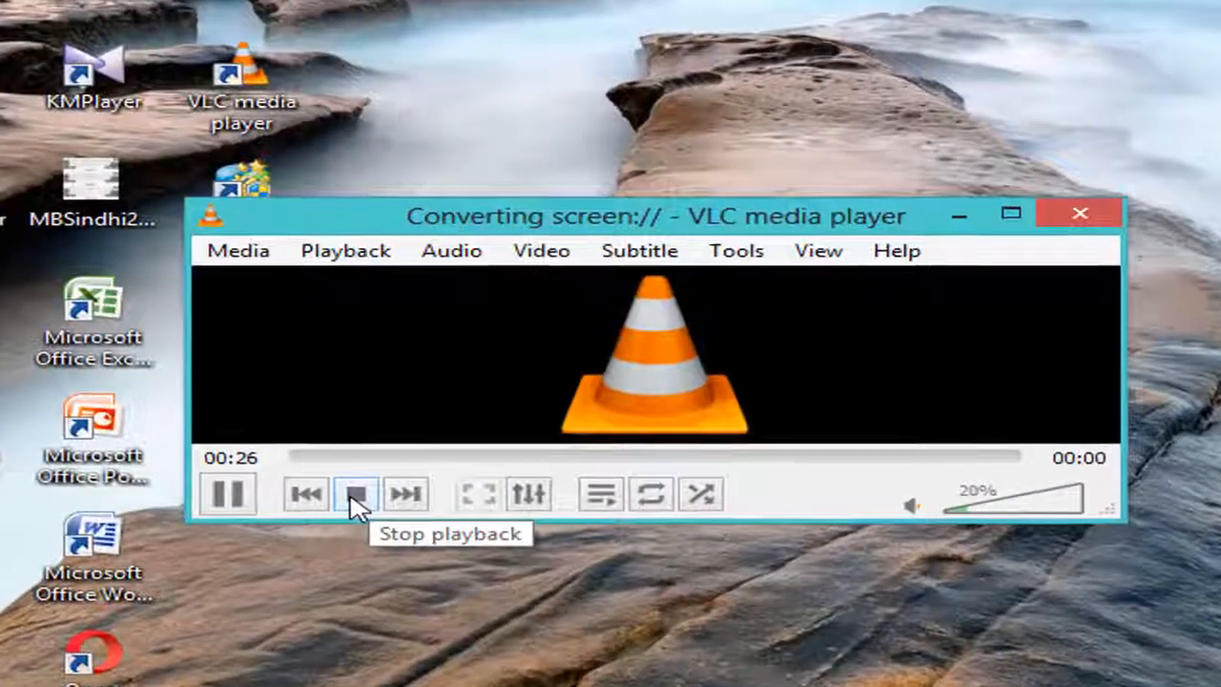
click(355, 496)
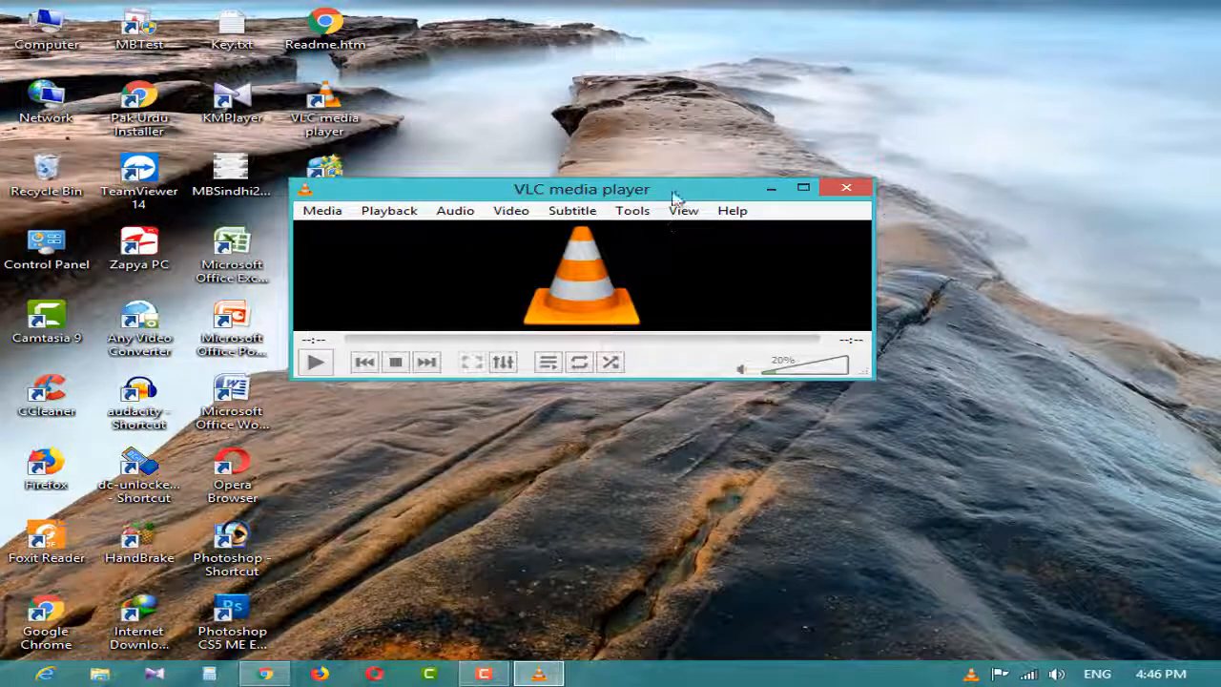
double_click(45, 29)
click(254, 422)
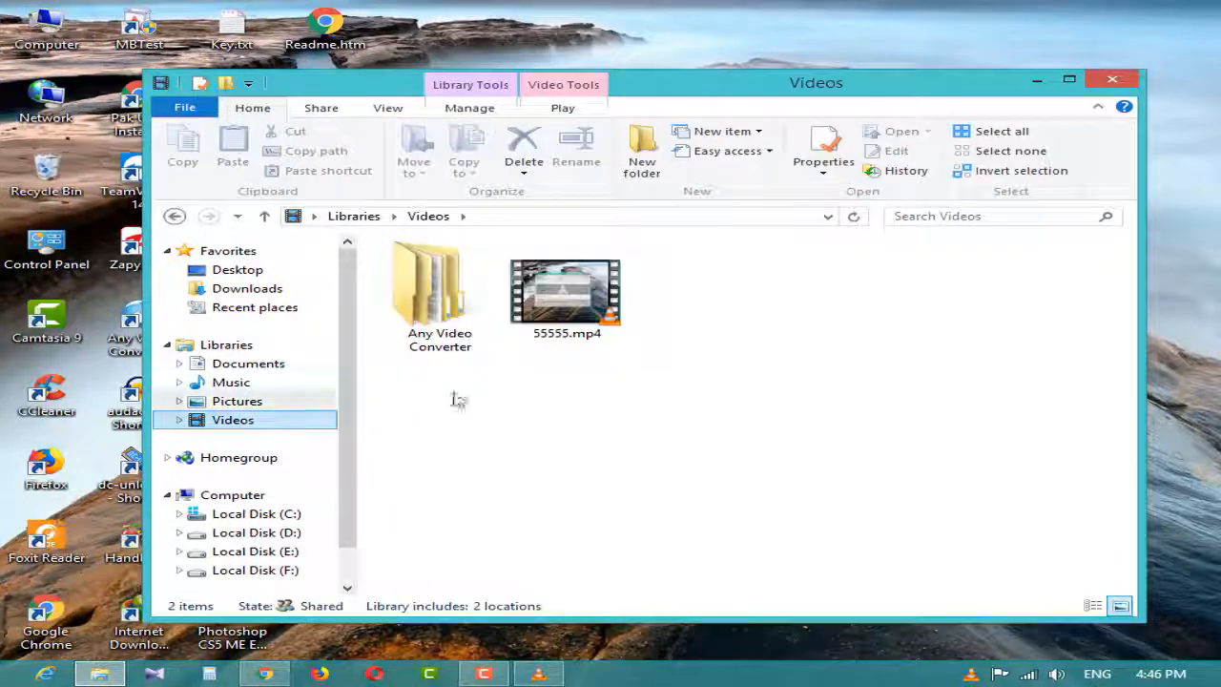
double_click(562, 329)
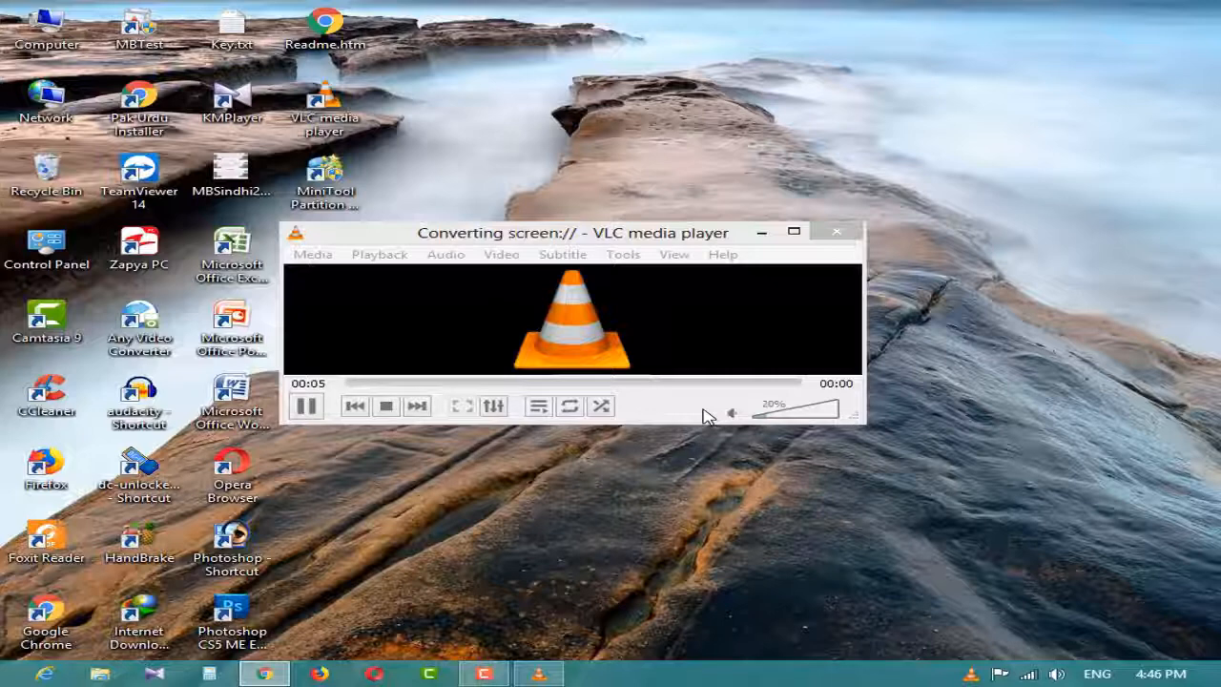
key(super+d)
key(shift+F10)
key(Down)
key(Down)
key(Down)
key(Return)
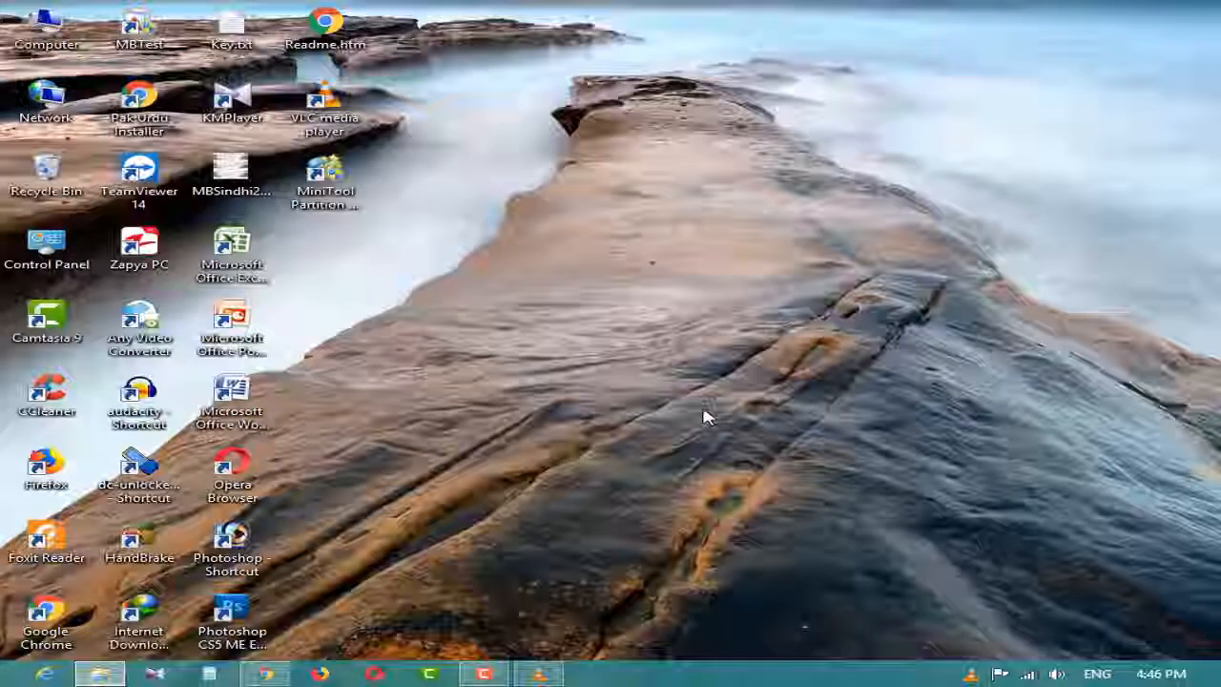
key(super+d)
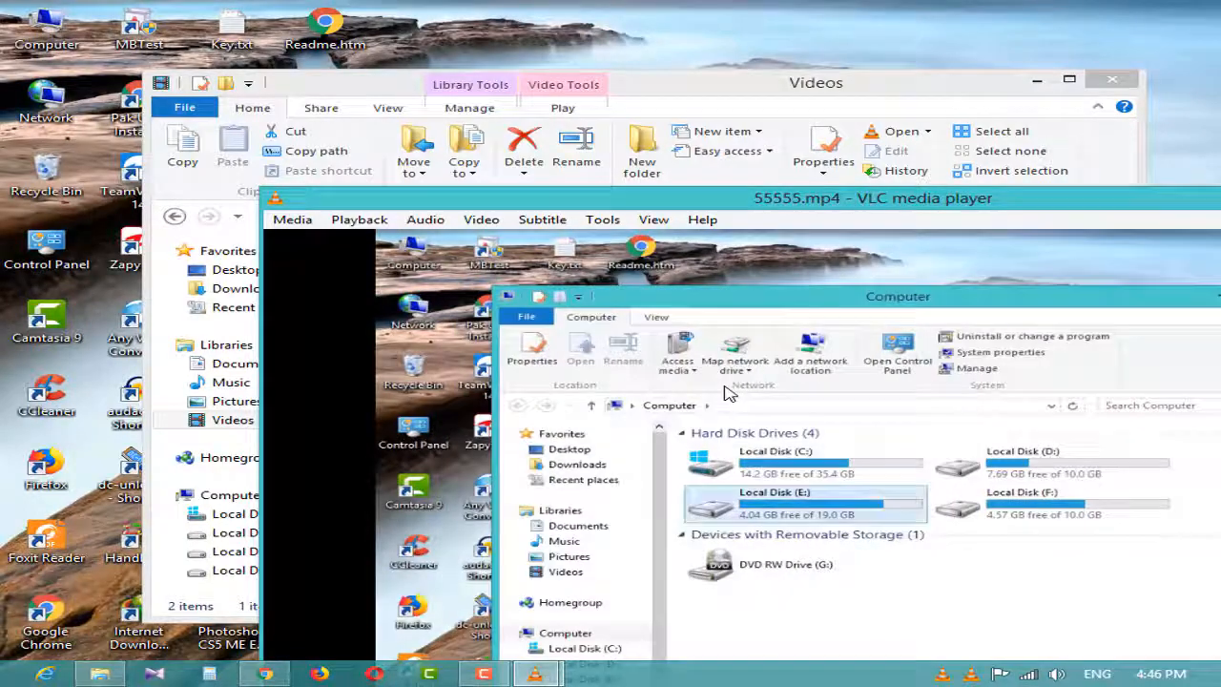